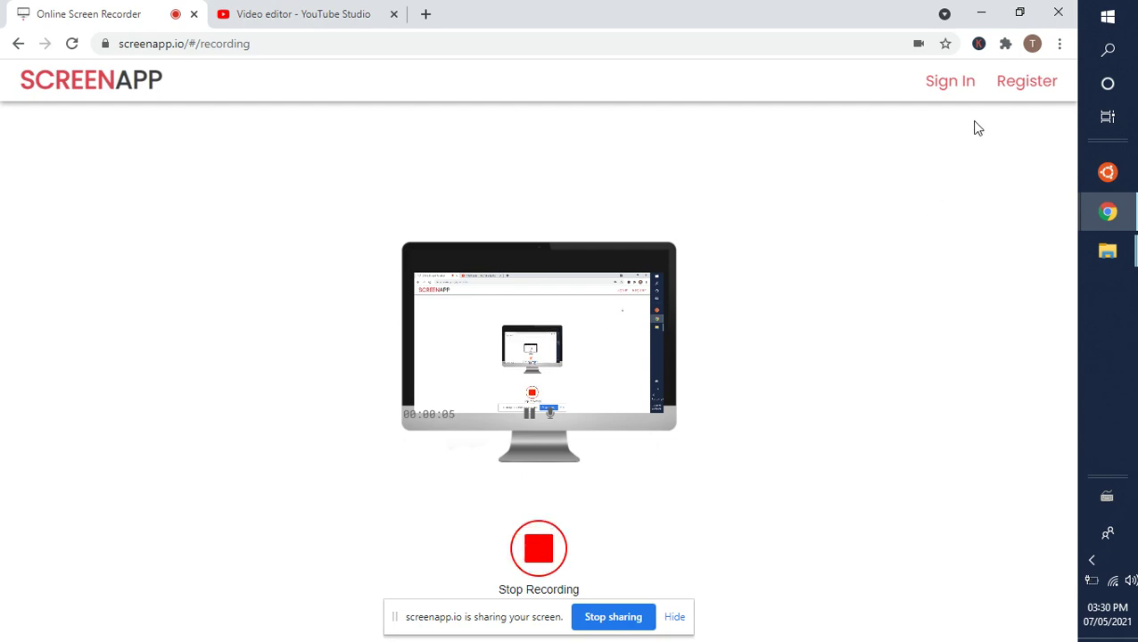
Step: Minimize Chrome to reveal the Windows desktop while ScreenApp keeps recording
left_click(982, 14)
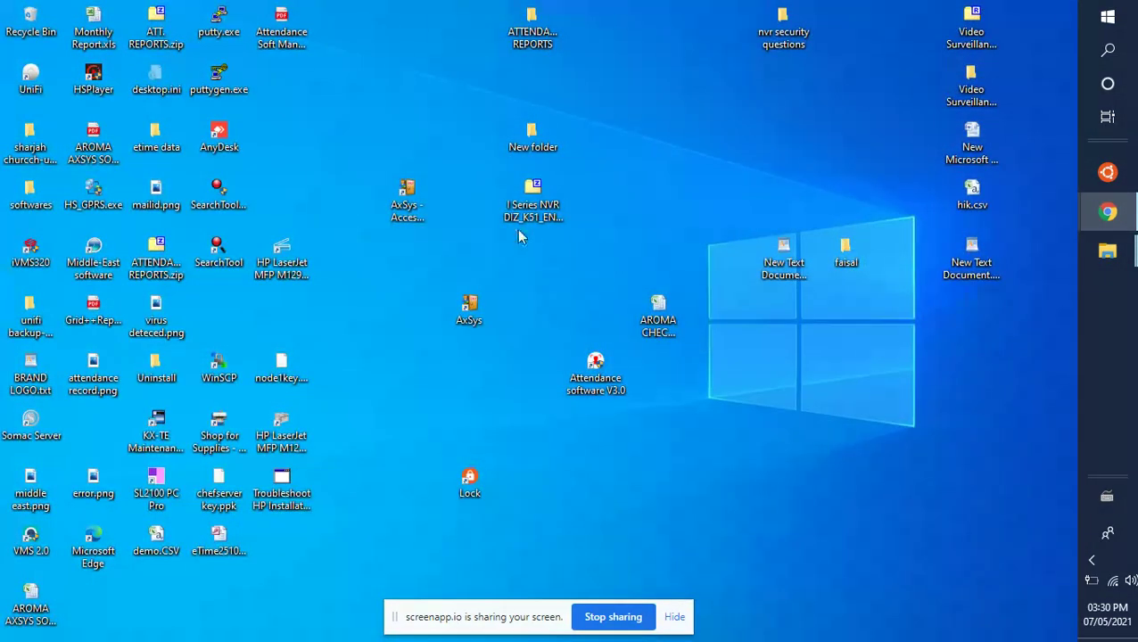
Step: Launch AxSys - Access Control System as administrator and approve the UAC permission prompt
left_click_drag(490, 615, 957, 617)
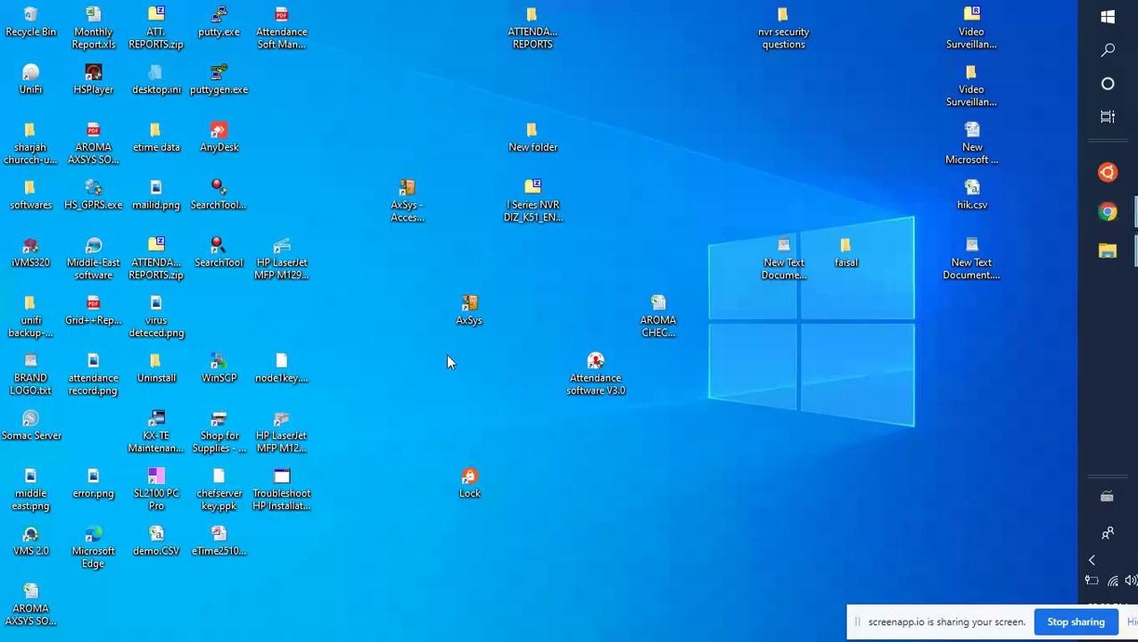
left_click(403, 205)
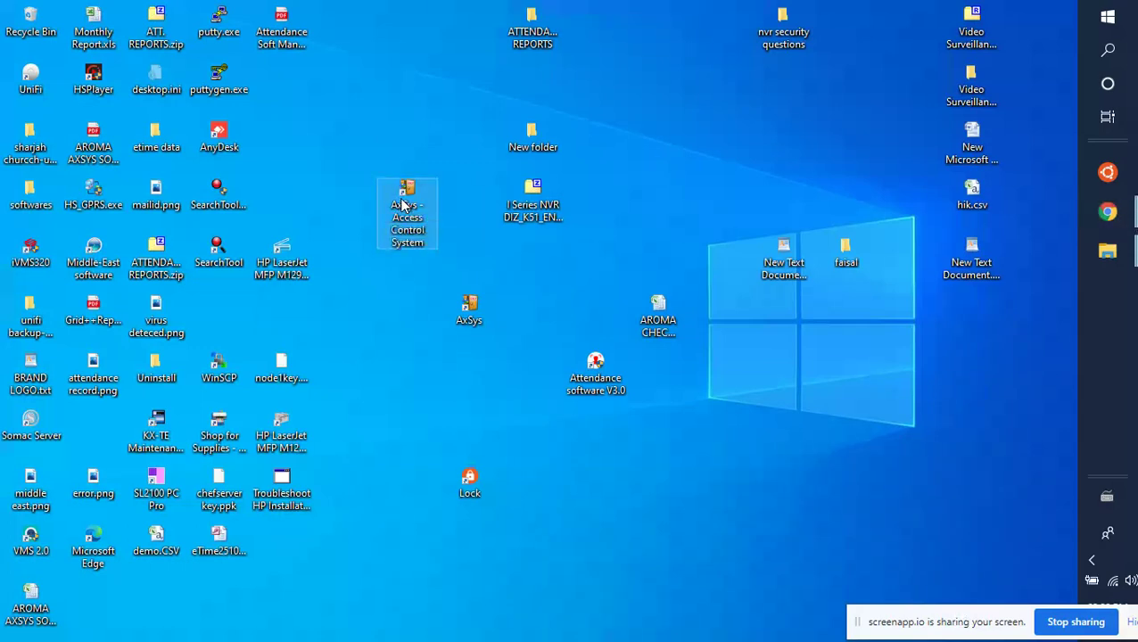
double_click(403, 205)
right_click(402, 205)
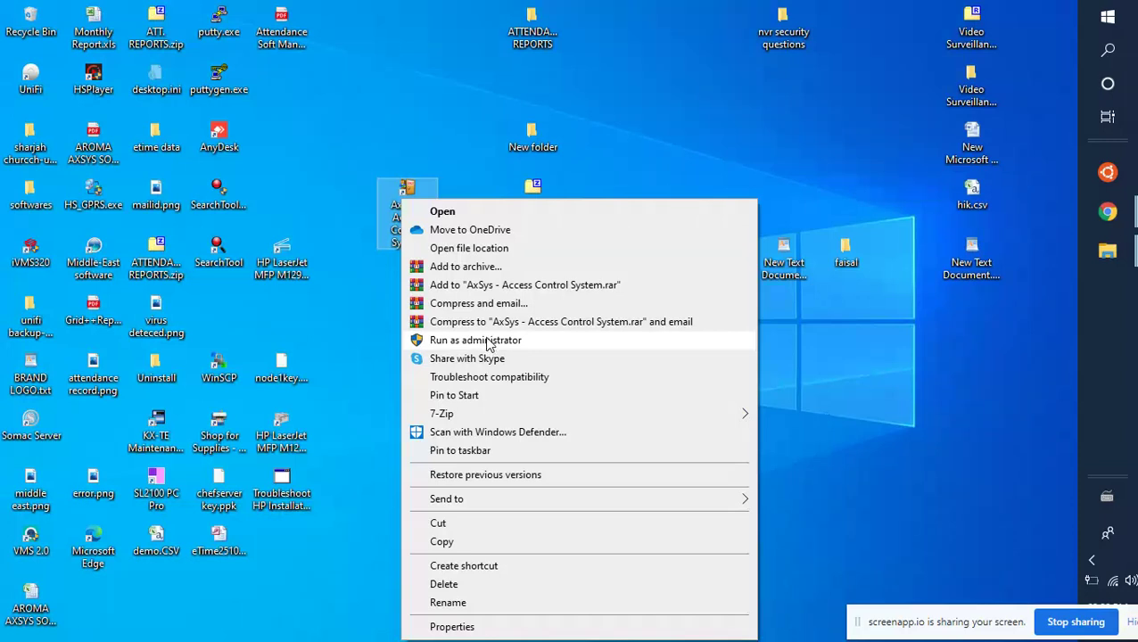
left_click(488, 341)
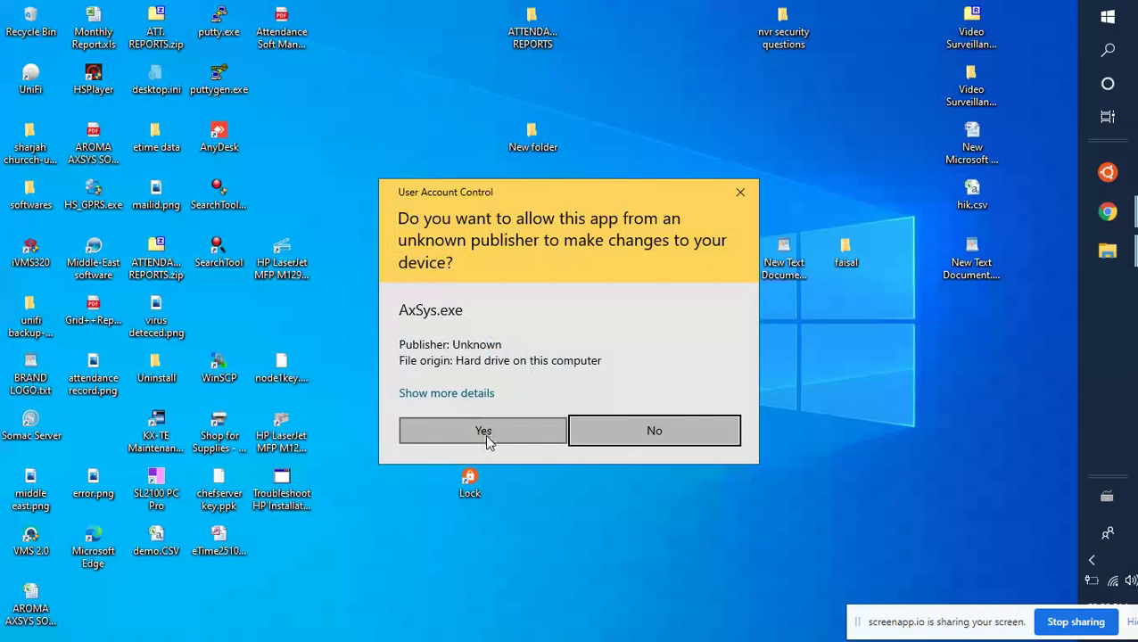
left_click(486, 435)
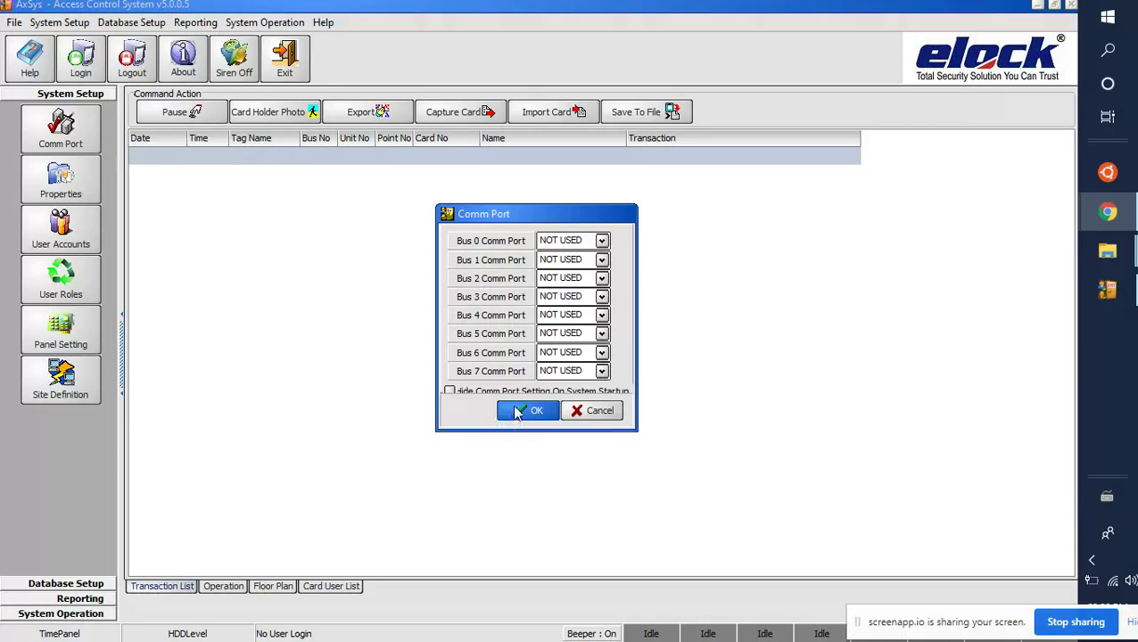
Step: Accept the startup Comm Port settings with buses 0–7 left NOT USED
left_click(524, 412)
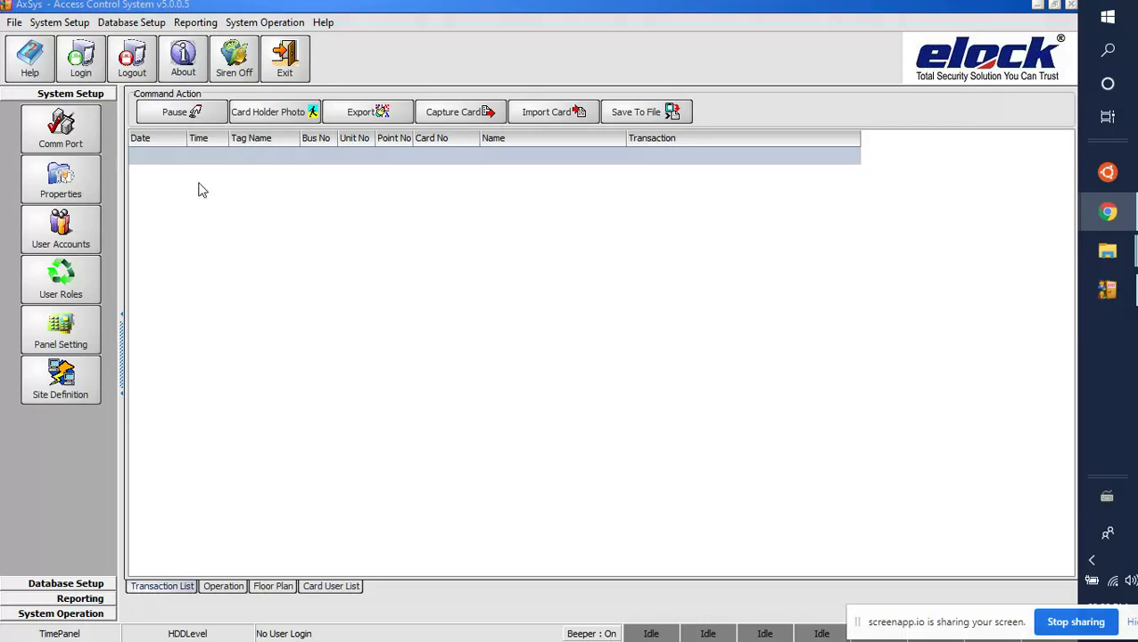
Step: Log in to AxSys with the administrator user ID and password
left_click(86, 57)
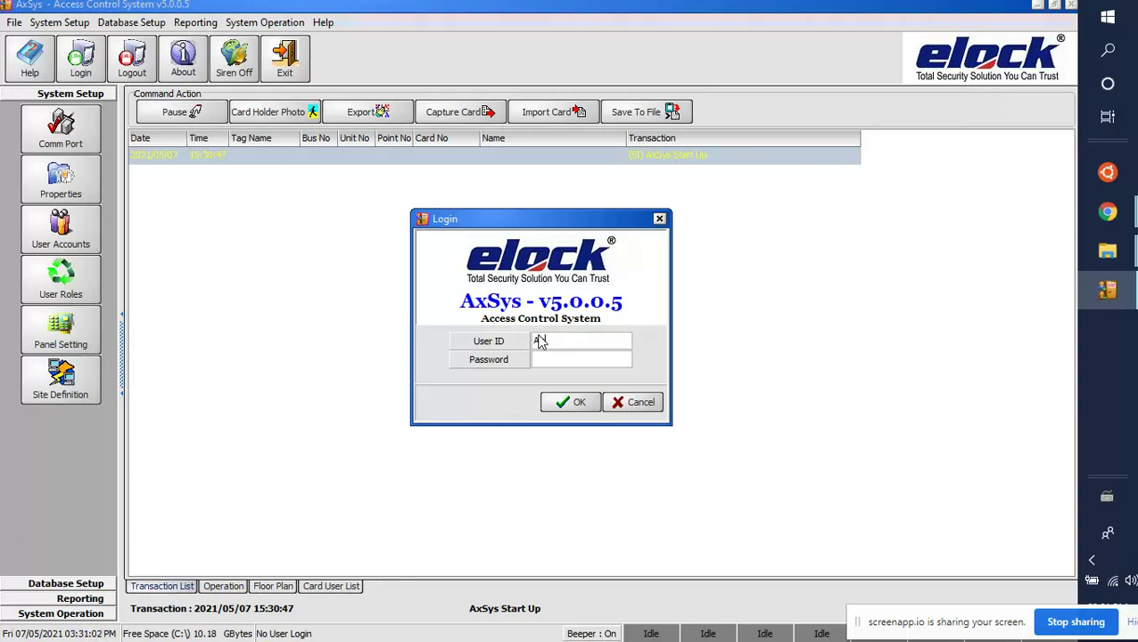
type("xSys")
double_click(542, 344)
key("Tab")
type("*****")
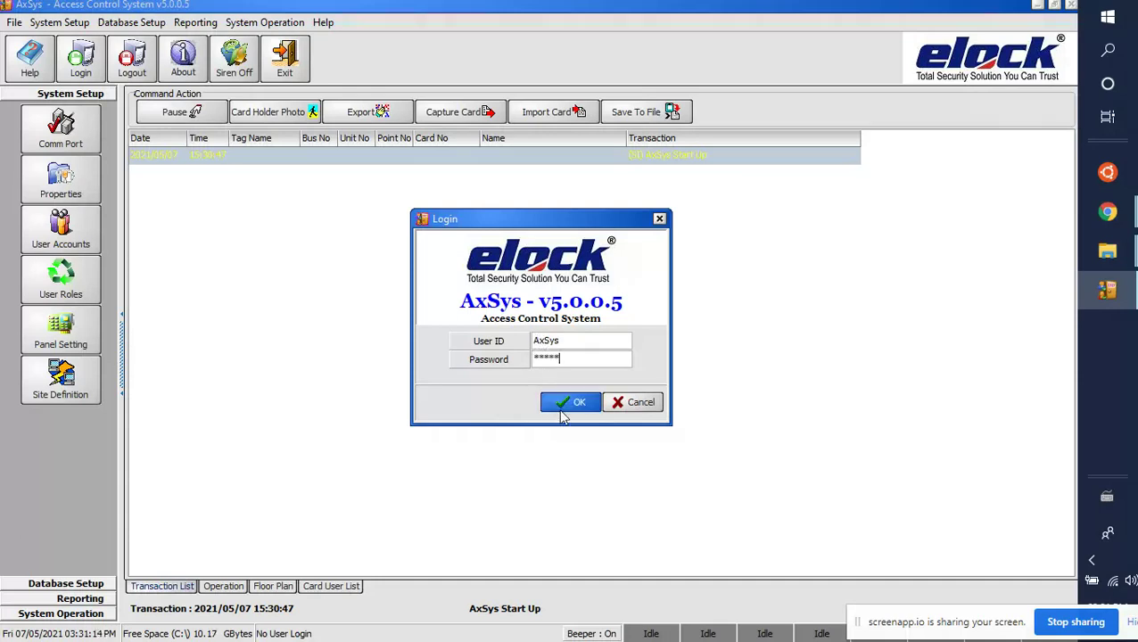
left_click(564, 406)
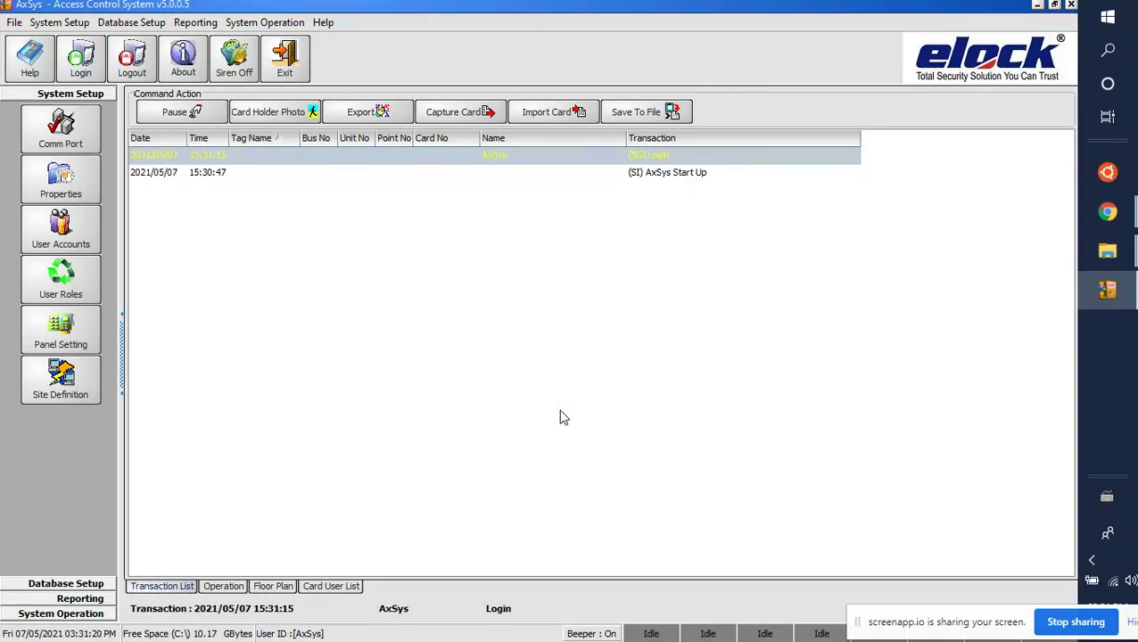
Step: Add site 'moxa' with IP 192.168.001.100 and port 4001 in Site Definition
left_click(82, 379)
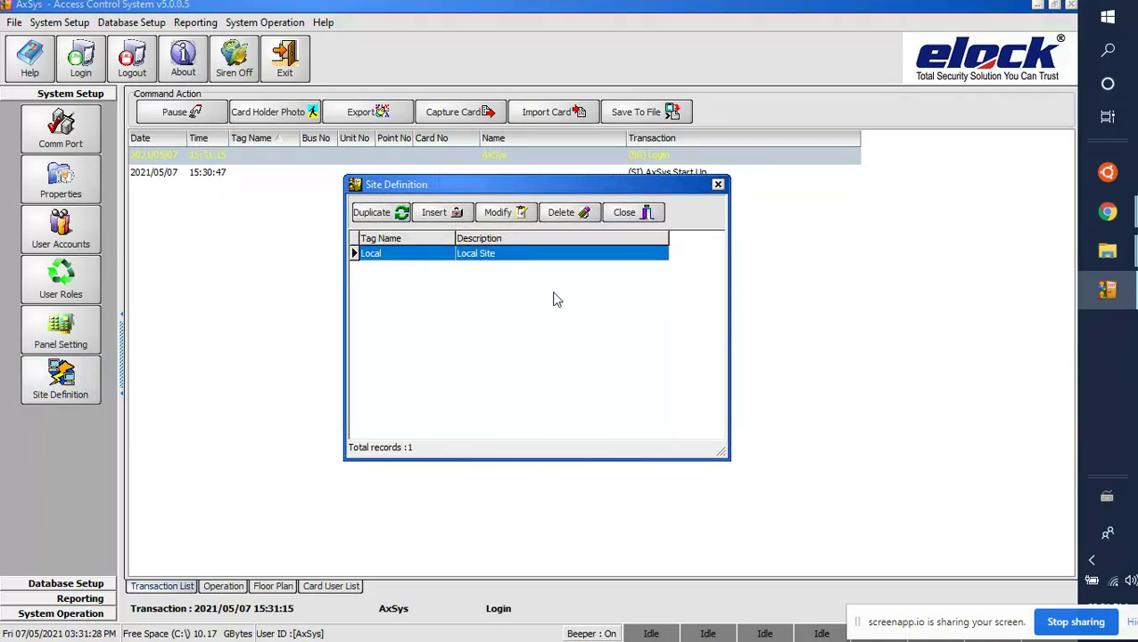
left_click(432, 221)
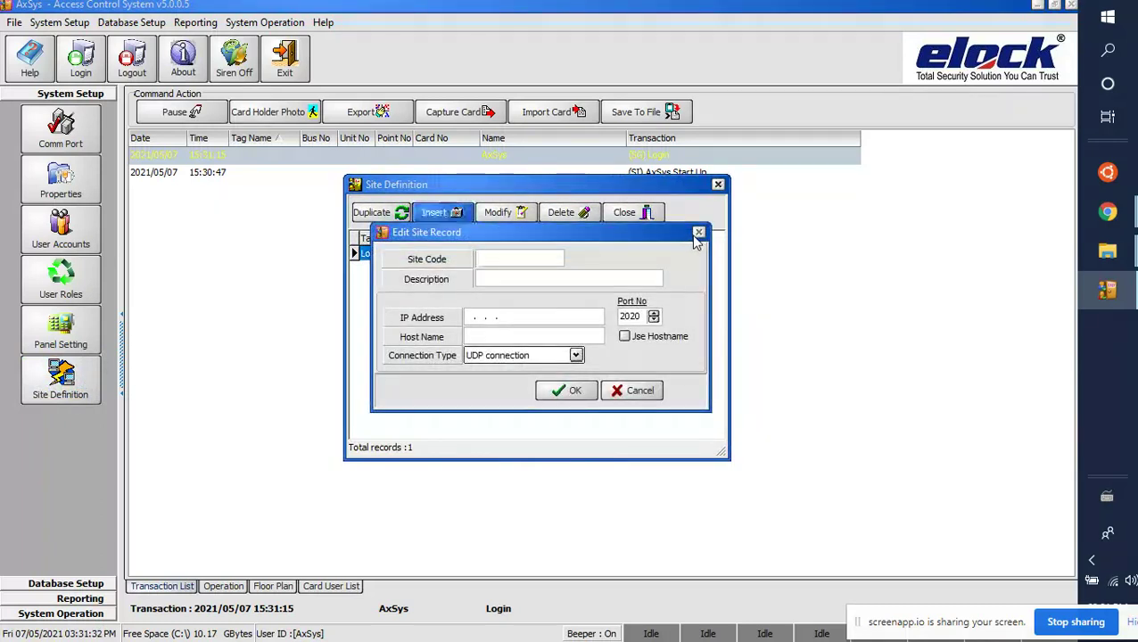
left_click(697, 234)
left_click(433, 214)
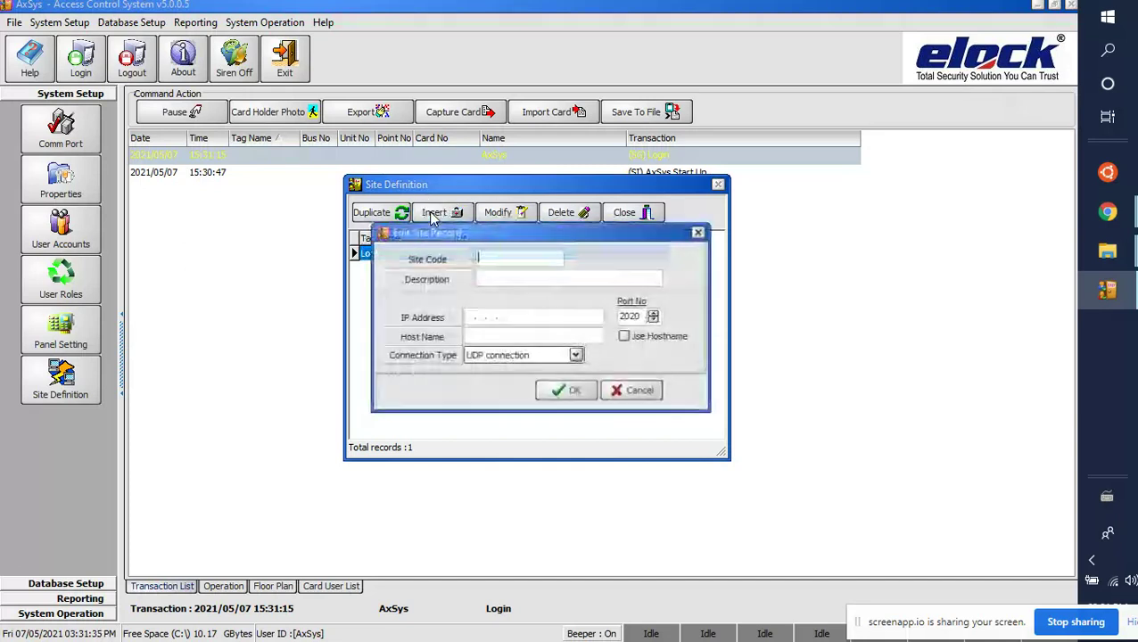
left_click(522, 259)
type("moxa")
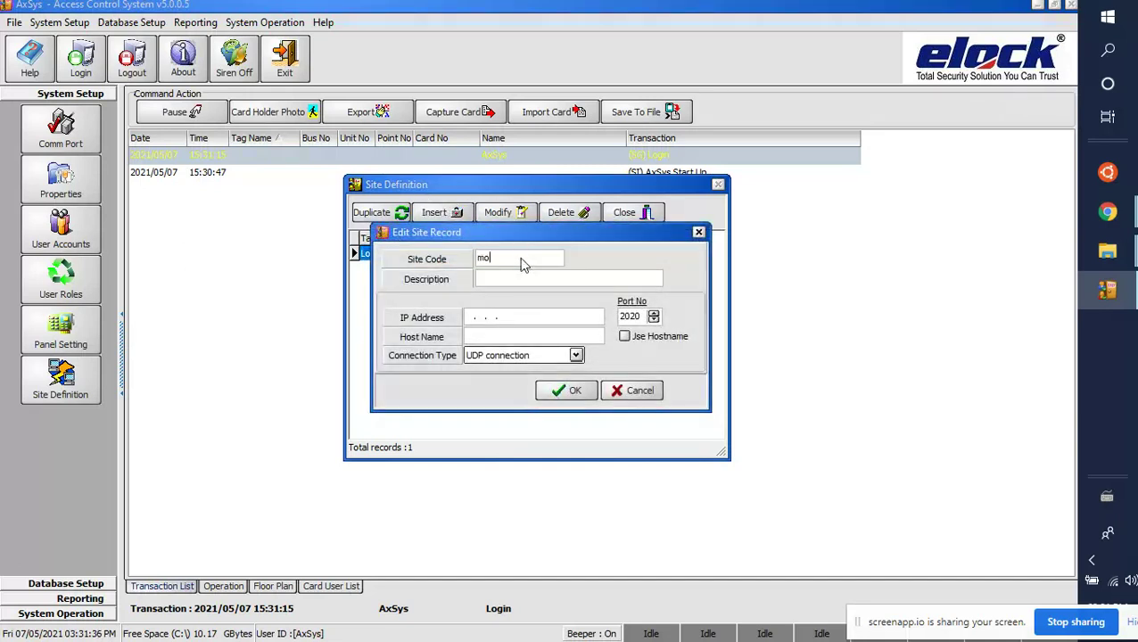
left_click(468, 318)
type("192.168.001.100")
double_click(629, 317)
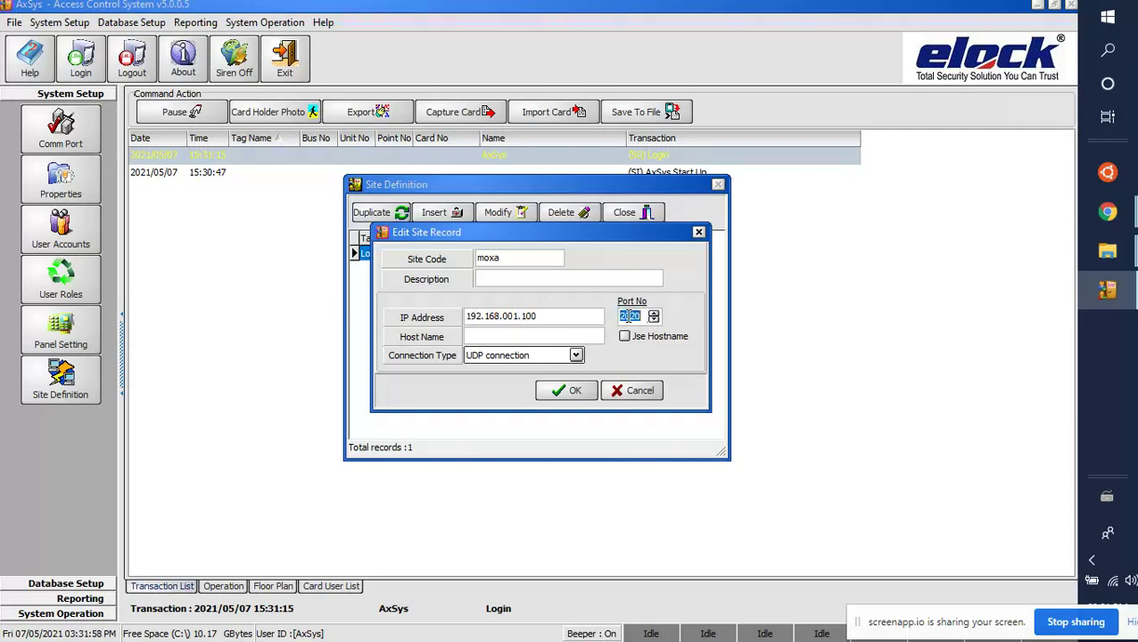
type("4001")
left_click(569, 392)
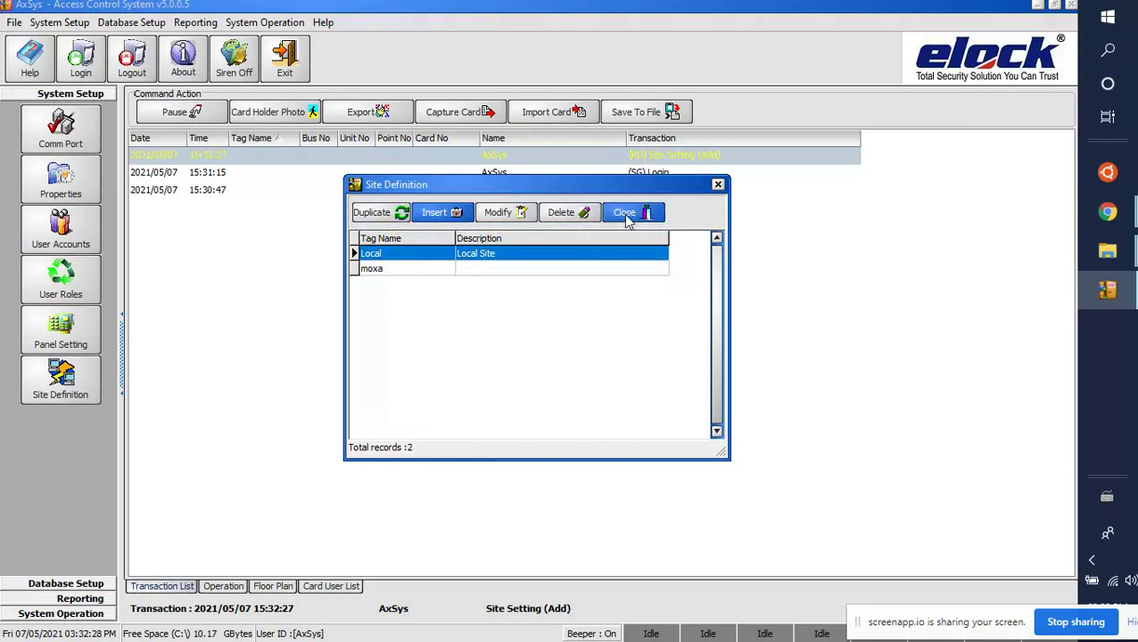
Step: Confirm the moxa site appears in the site list, then close the list
left_click(626, 216)
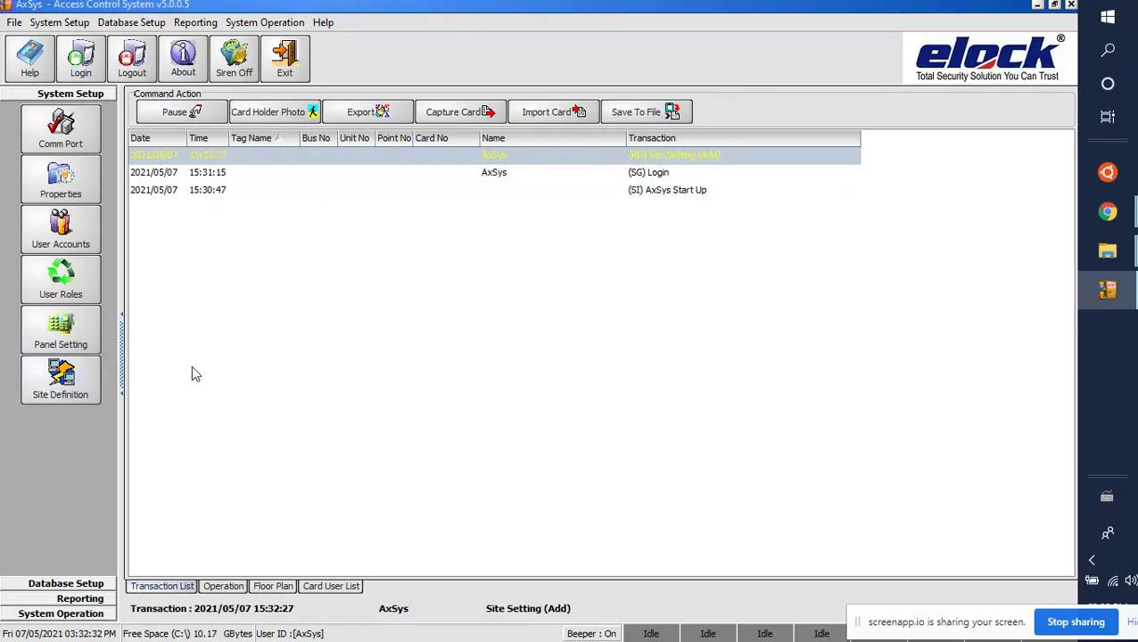
left_click(87, 380)
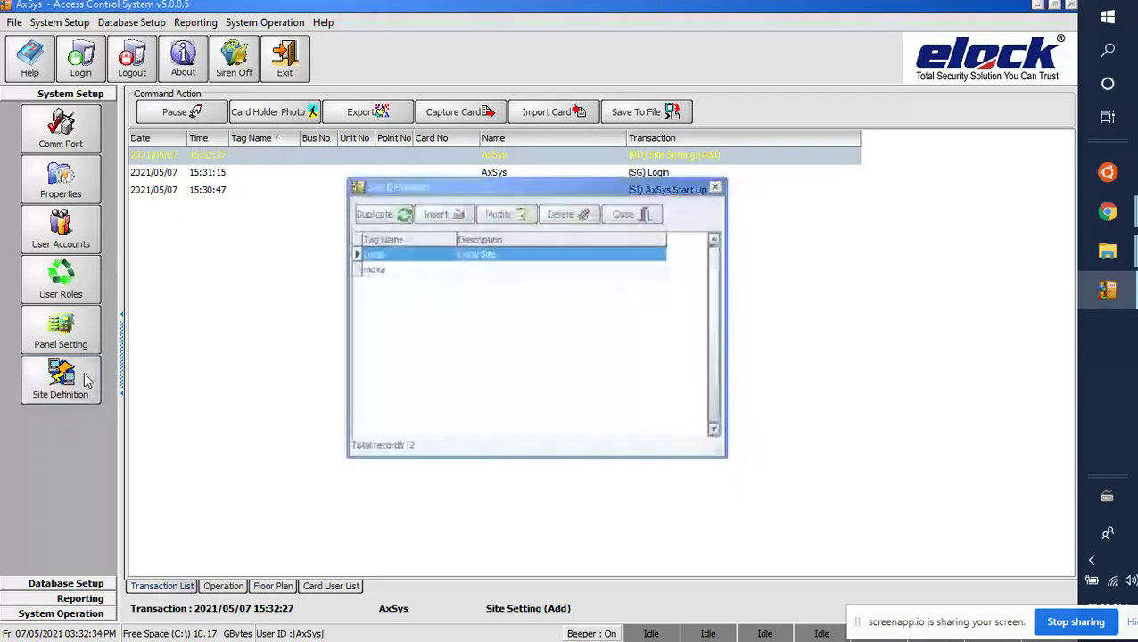
left_click(391, 272)
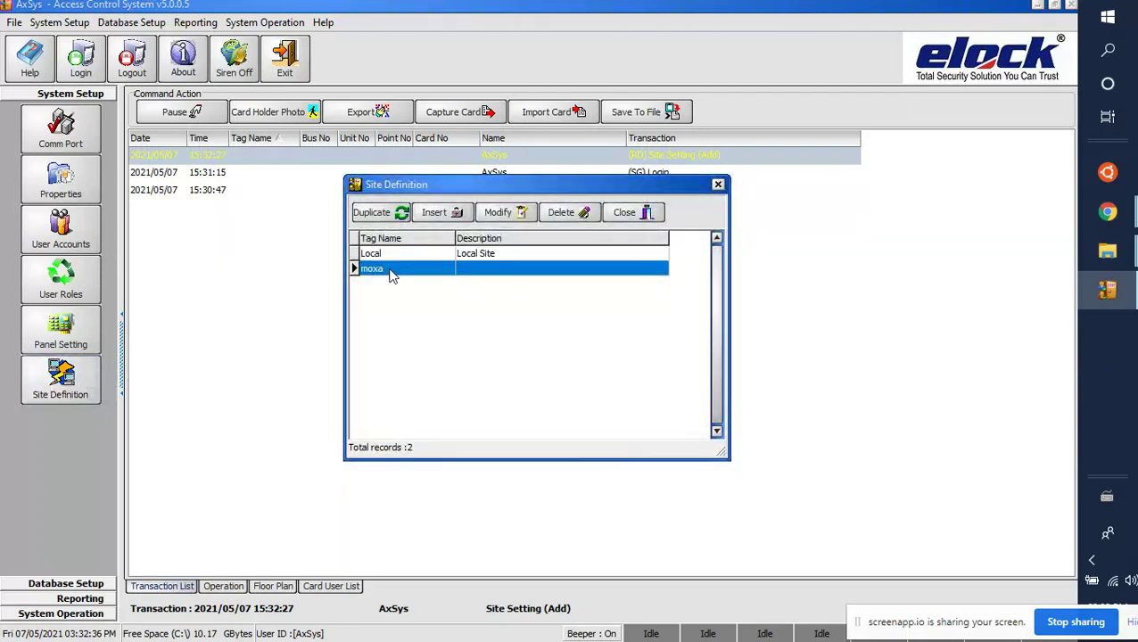
left_click(664, 212)
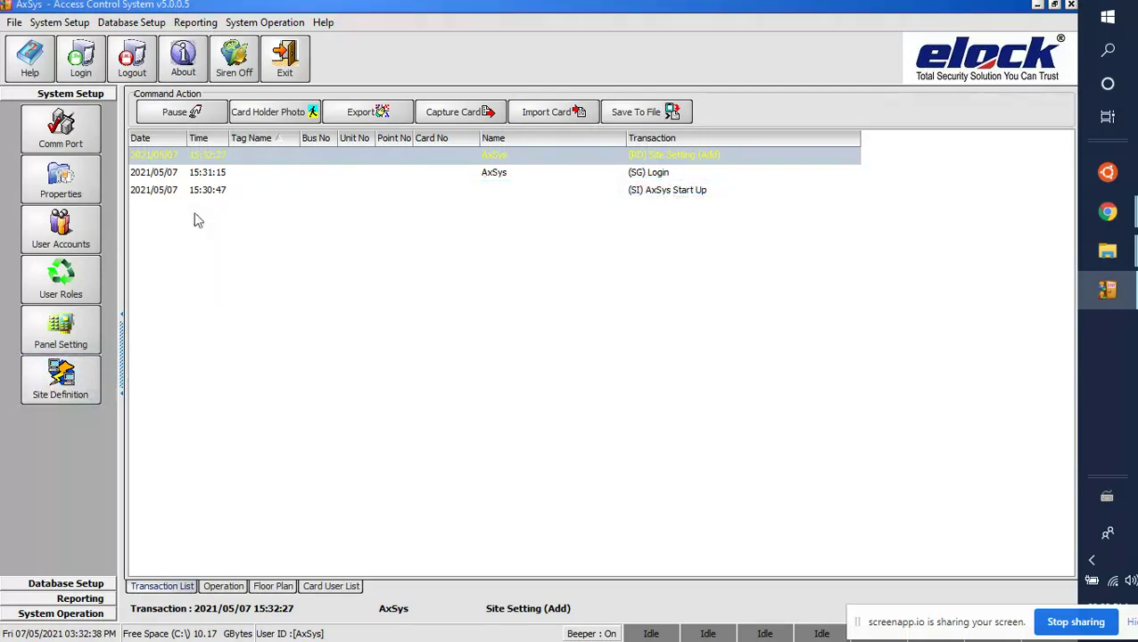
left_click(40, 330)
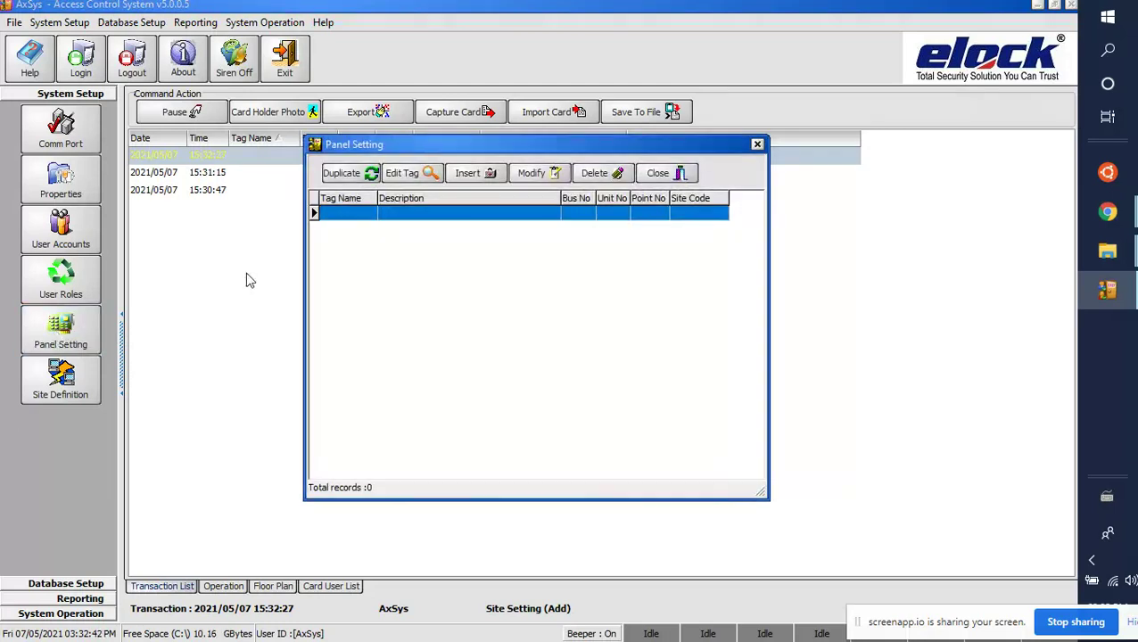
Step: Insert a new panel record with Tag Name 'panel 1' and bring up its Panel Type choices
left_click(479, 175)
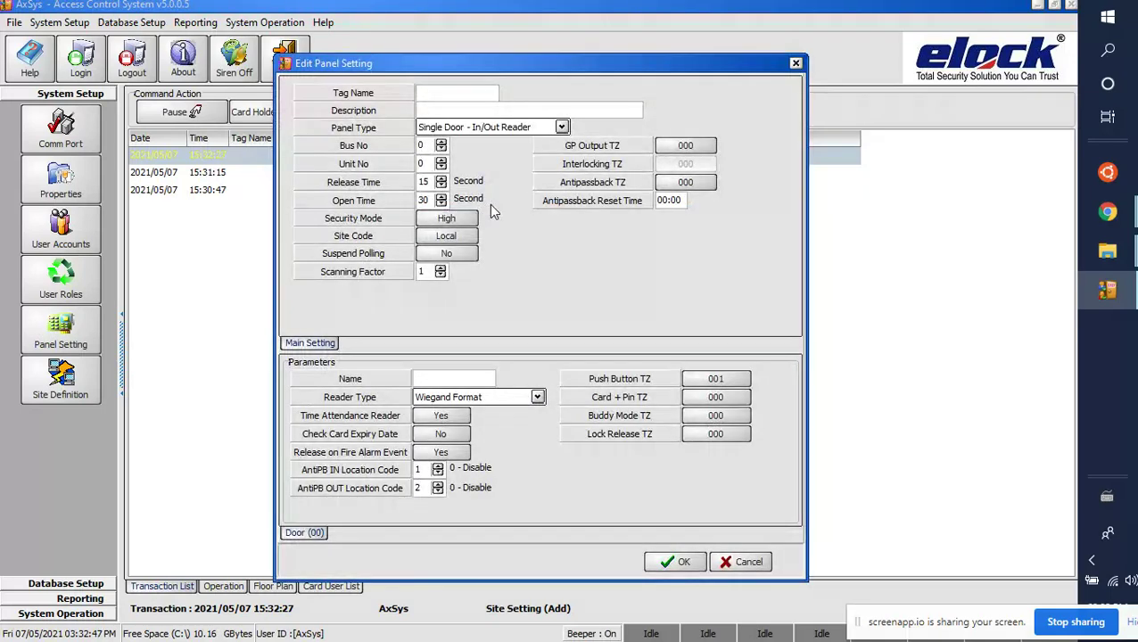
left_click(448, 92)
type("panel 1")
left_click(457, 129)
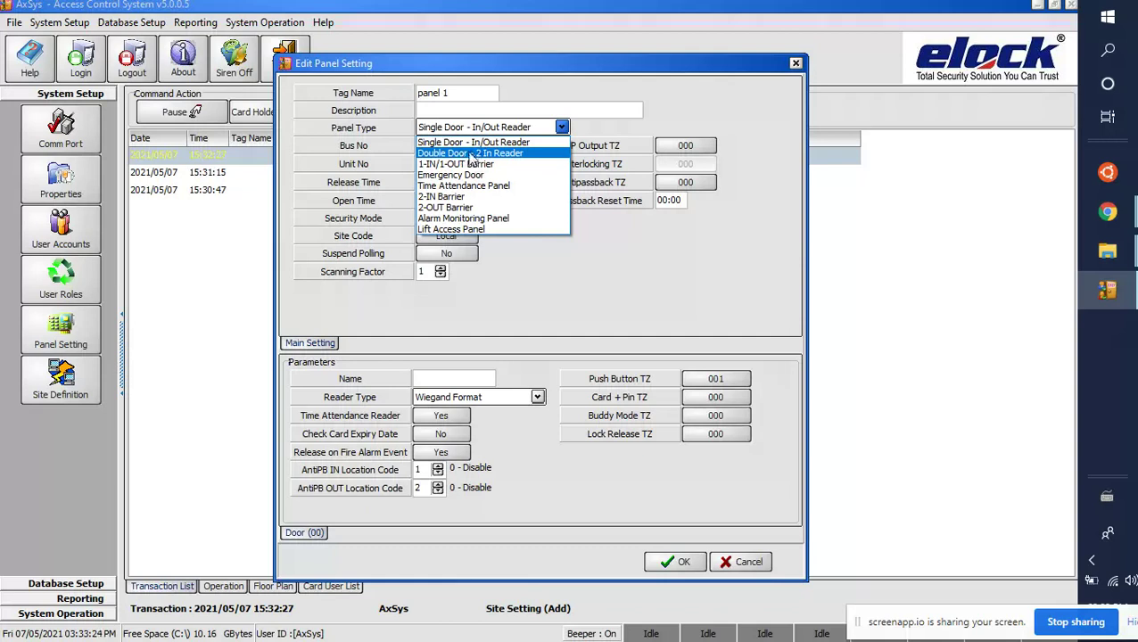
Step: Make panel 1 a Double Door - 2 In Reader with release and open times 3 and site code Network
left_click(467, 153)
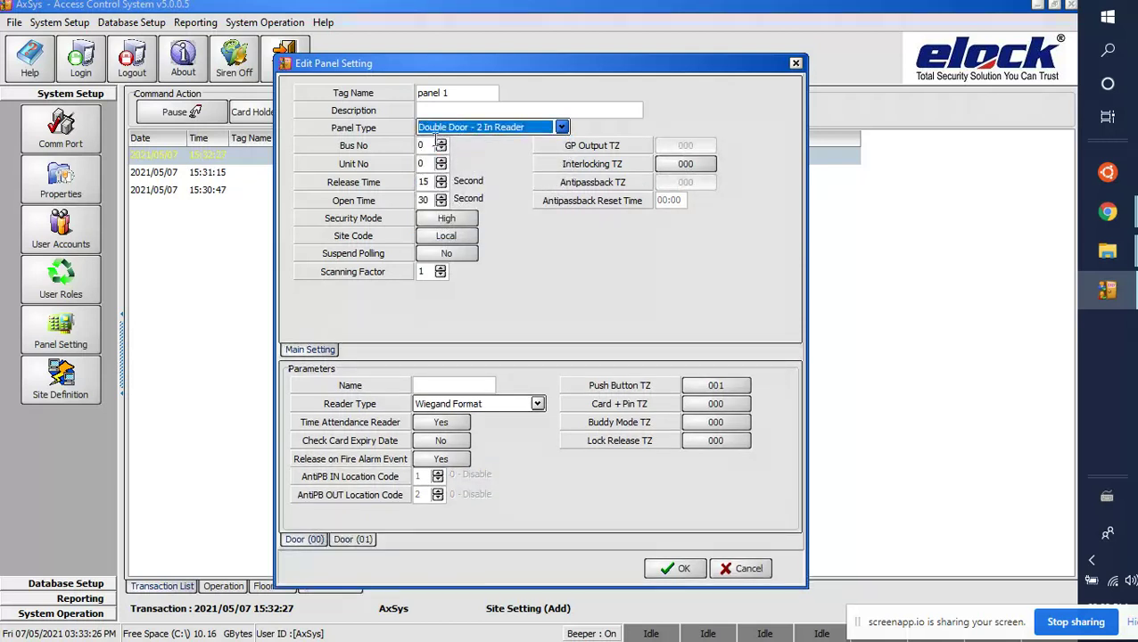
left_click(426, 145)
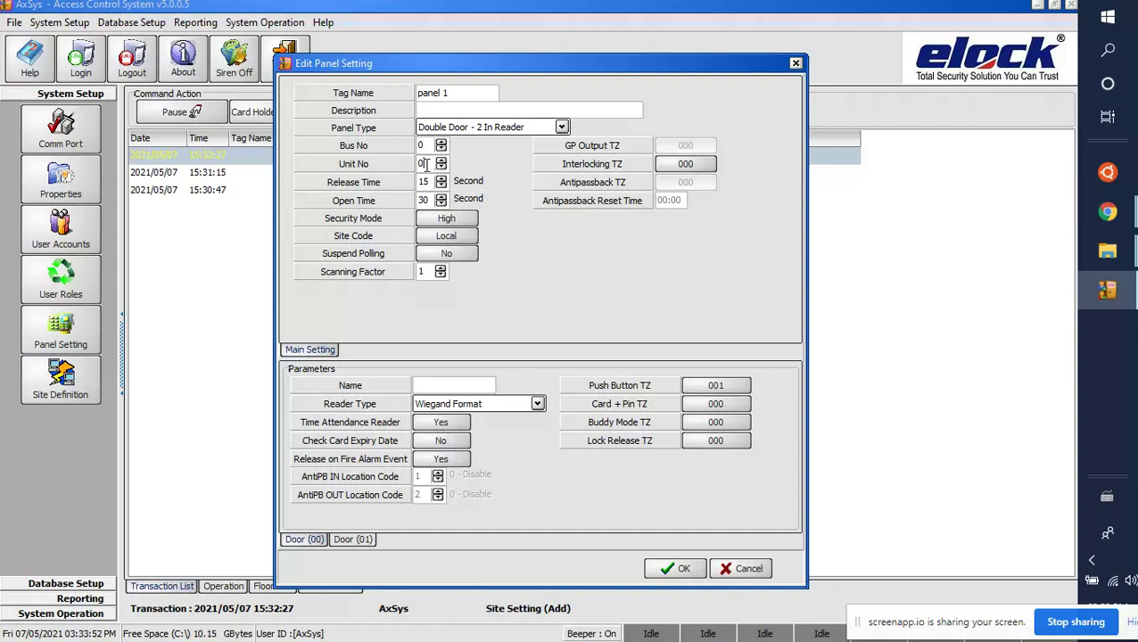
double_click(425, 182)
type("3")
key("Tab")
double_click(419, 200)
type("3")
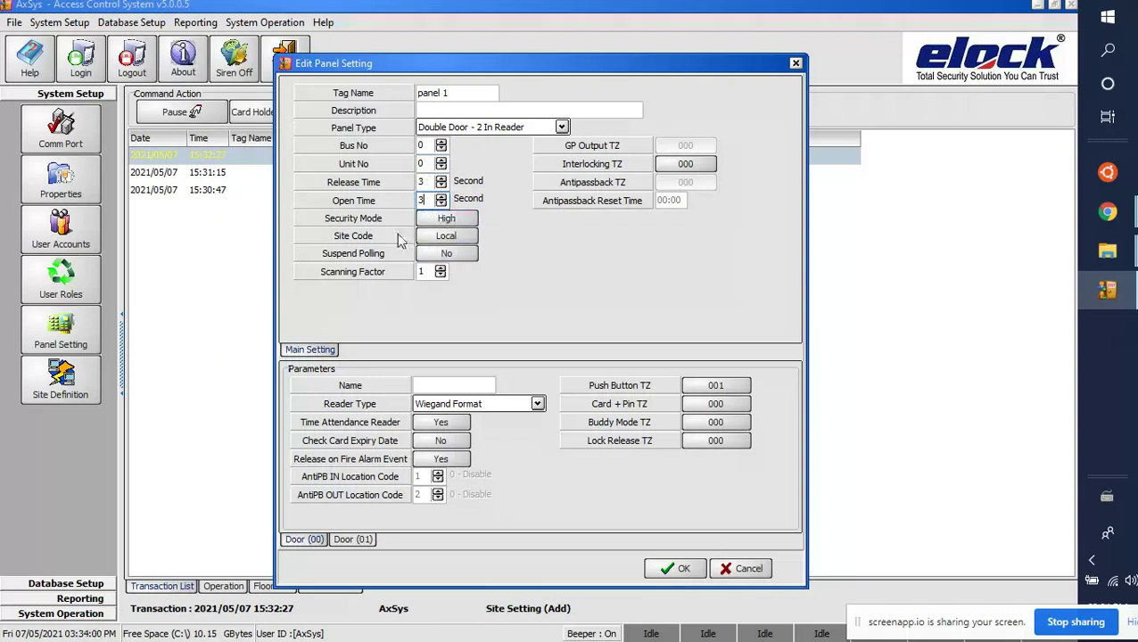
left_click(445, 237)
left_click(442, 242)
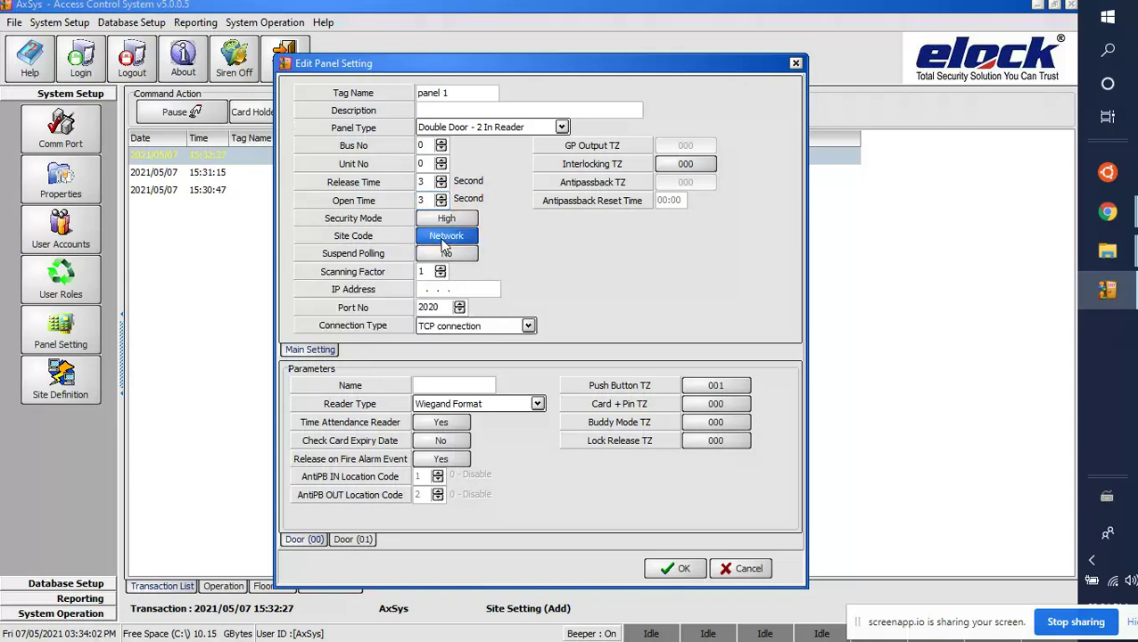
Step: Assign panel 1 to the moxa site
left_click(443, 239)
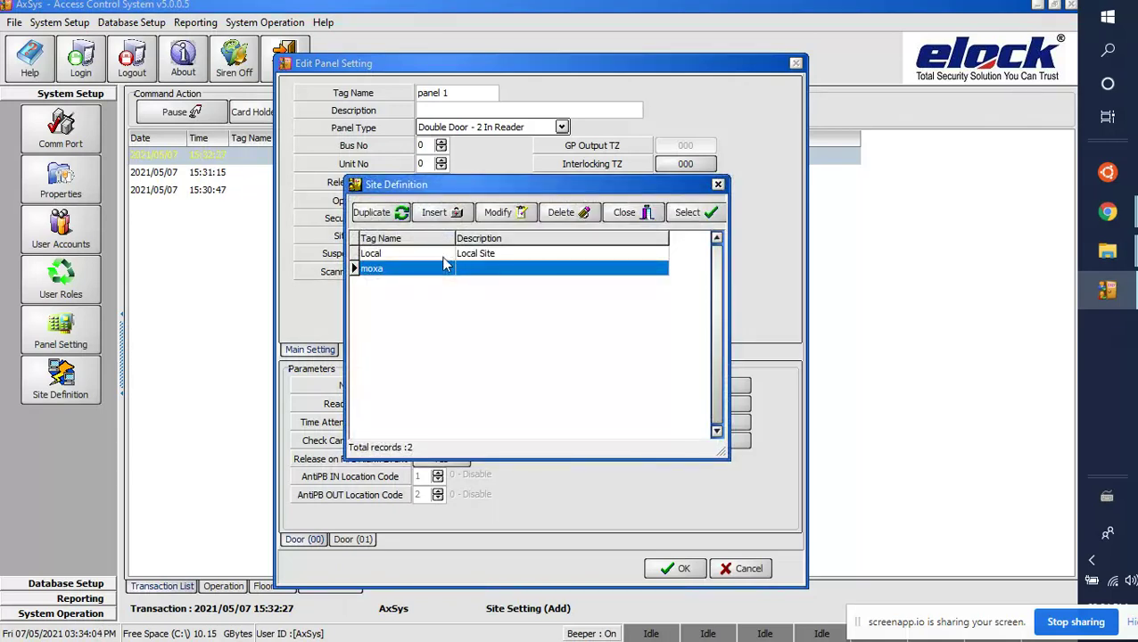
left_click(685, 220)
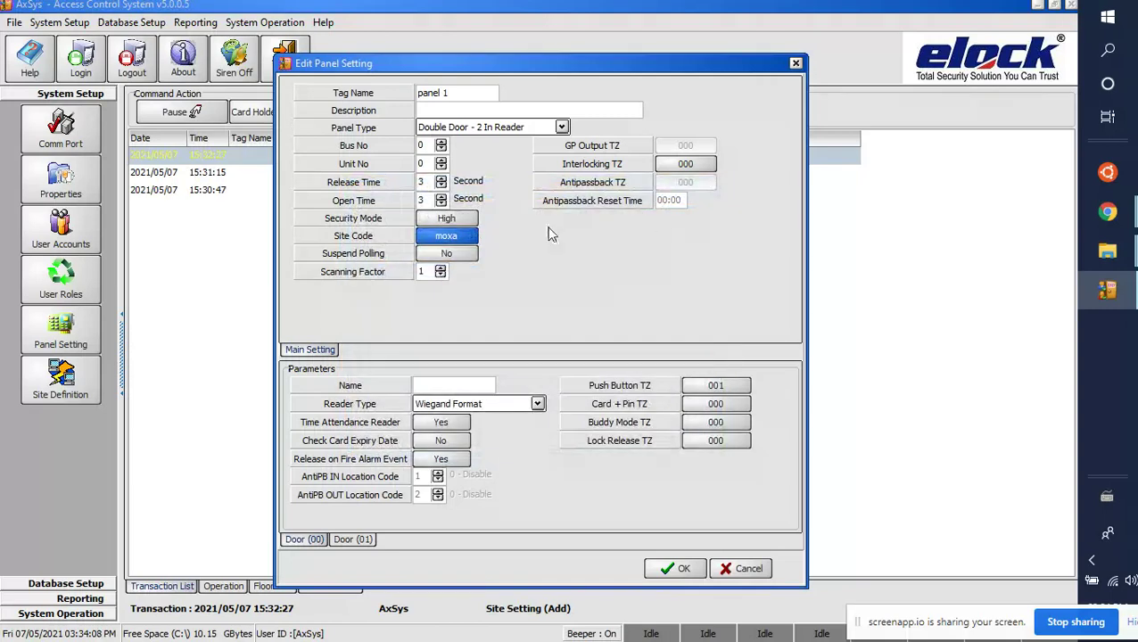
left_click(453, 383)
left_click(353, 541)
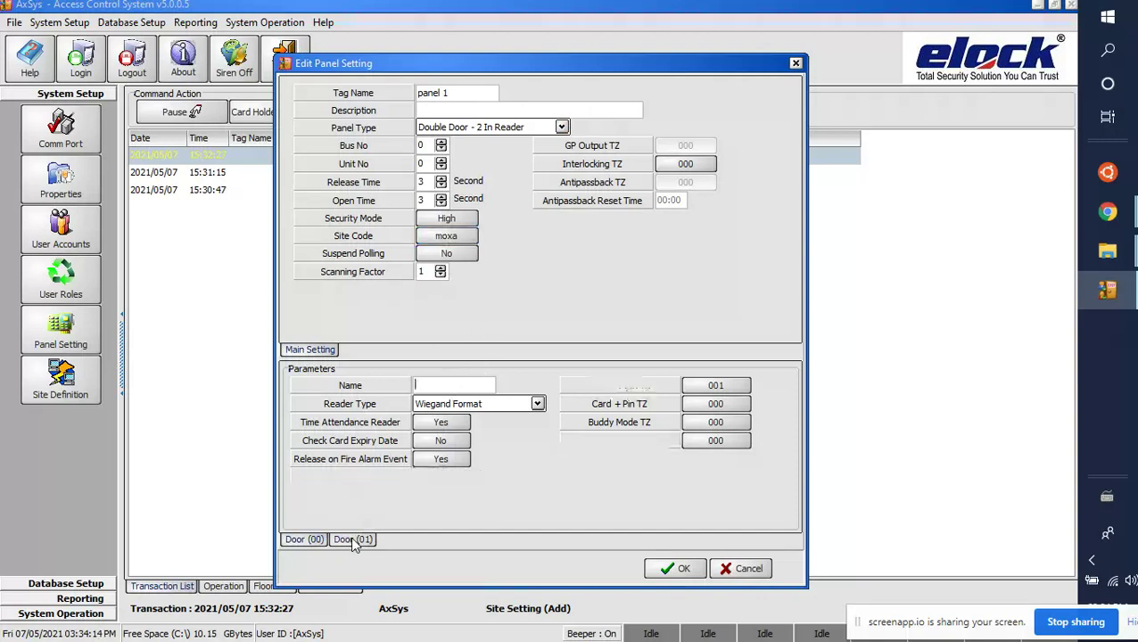
left_click(321, 540)
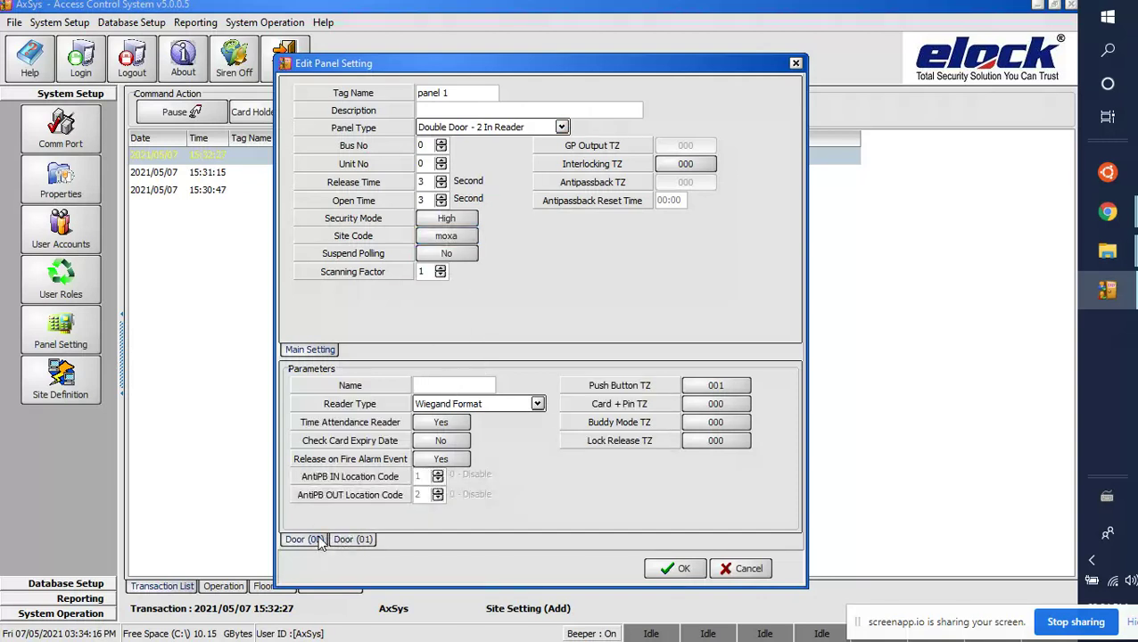
Step: Name the Door (00) reader 'reader 1' and the Door (01) reader 'reader 2'
left_click(536, 403)
left_click(427, 387)
type("reader 1")
left_click(361, 540)
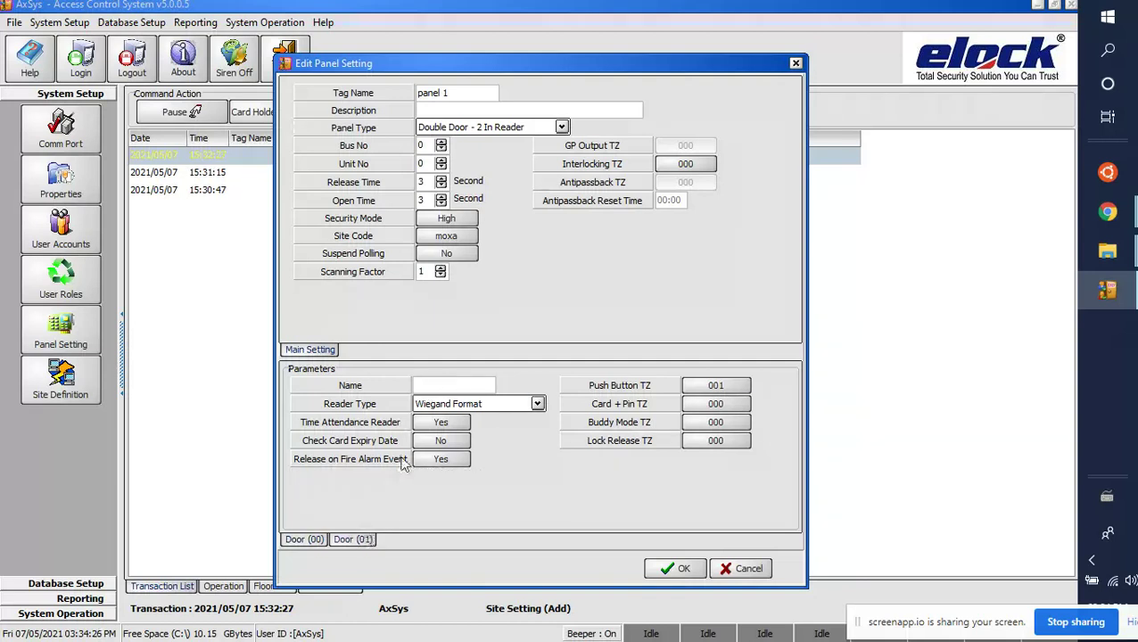
left_click(432, 386)
type("reader 2")
Step: Save panel 1, send its settings to the controller, and review it without changes
left_click(678, 571)
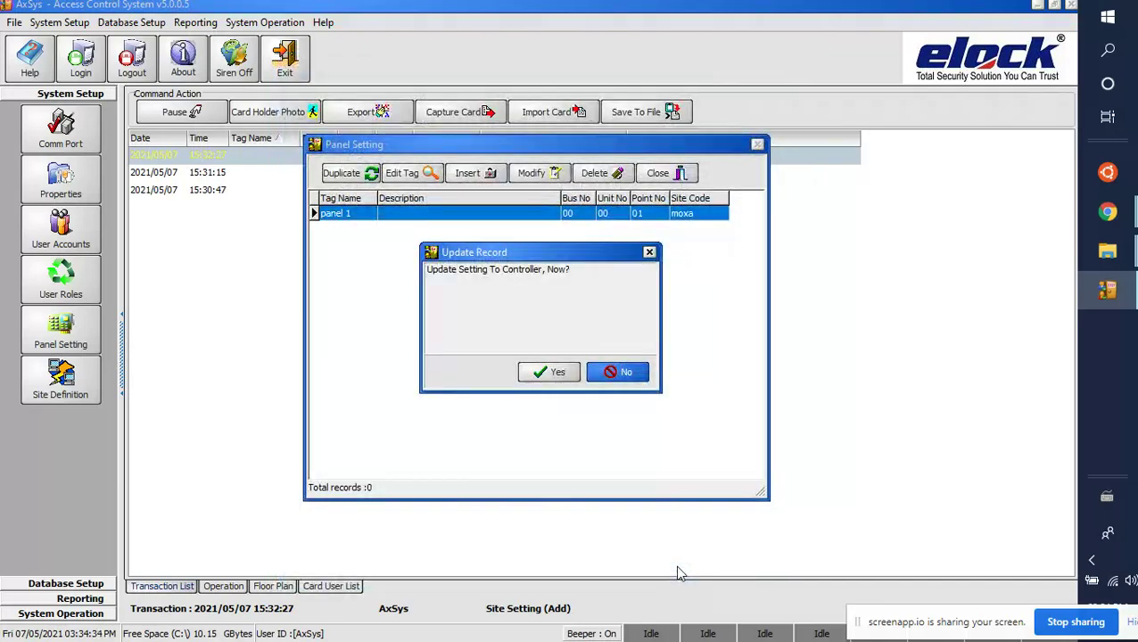
left_click(553, 376)
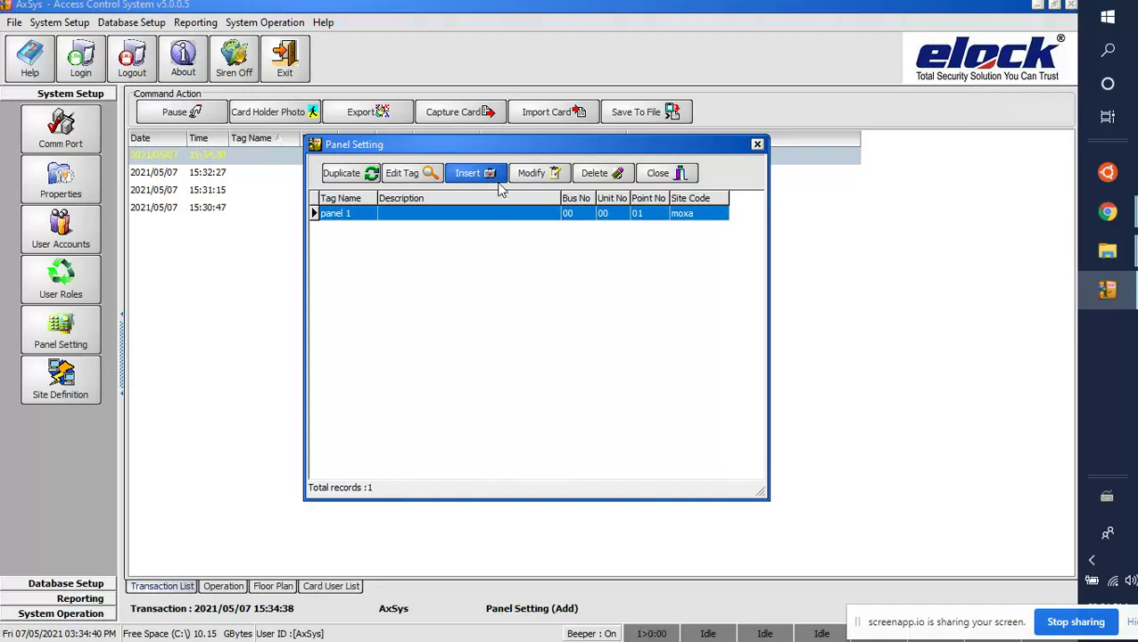
double_click(498, 214)
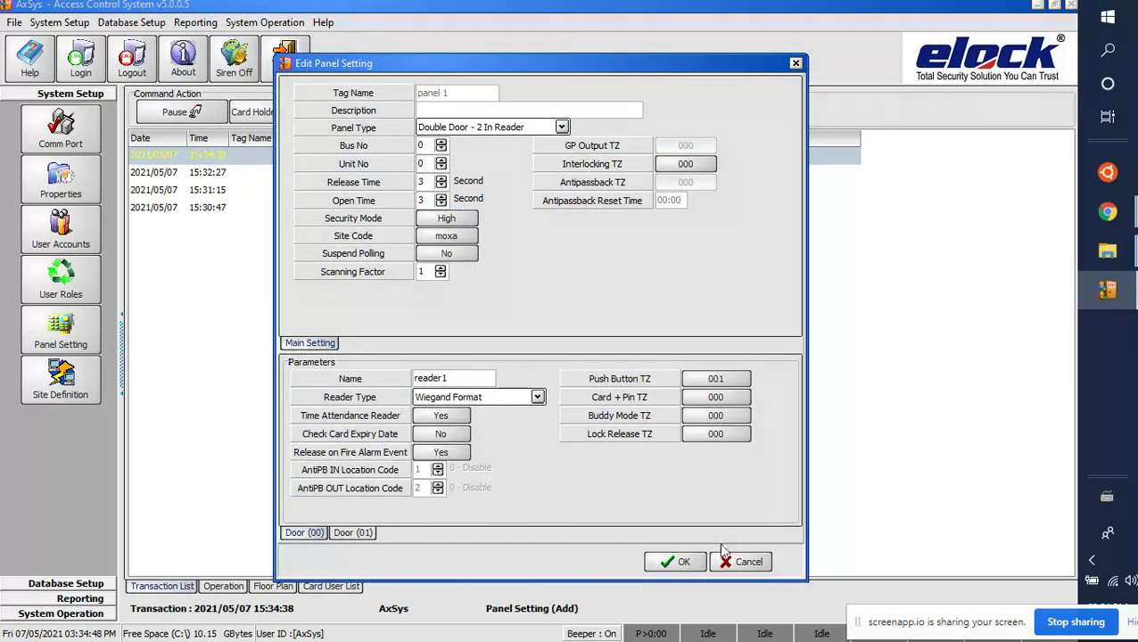
left_click(742, 562)
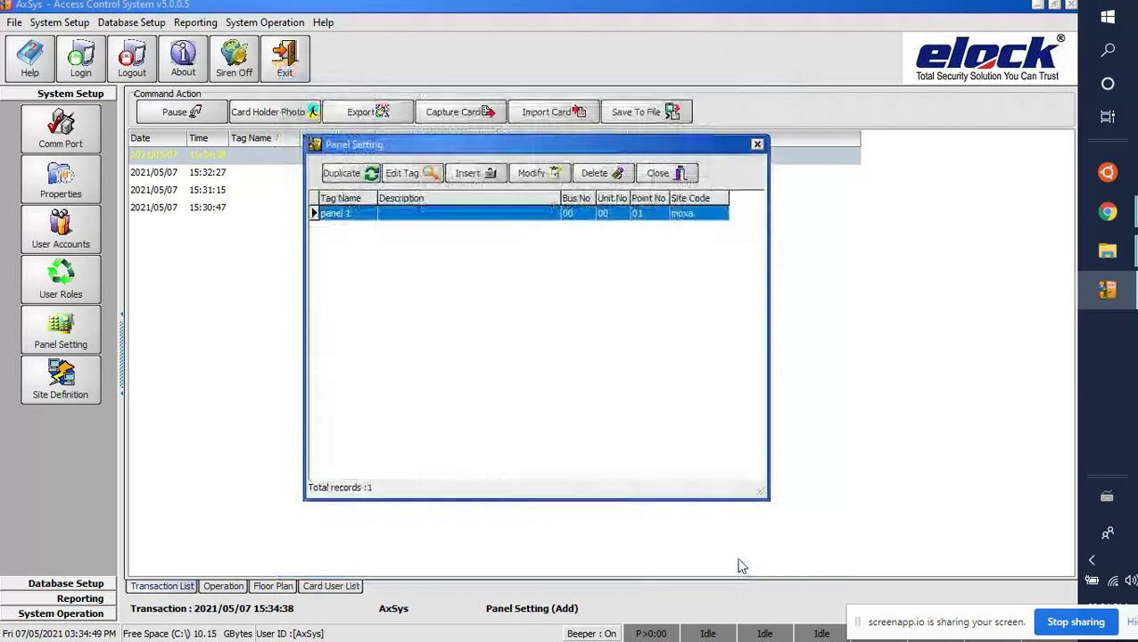
Step: Insert 'panel 2' as a Double Door - 2 In Reader on unit 1 with release and open times 3
left_click(466, 174)
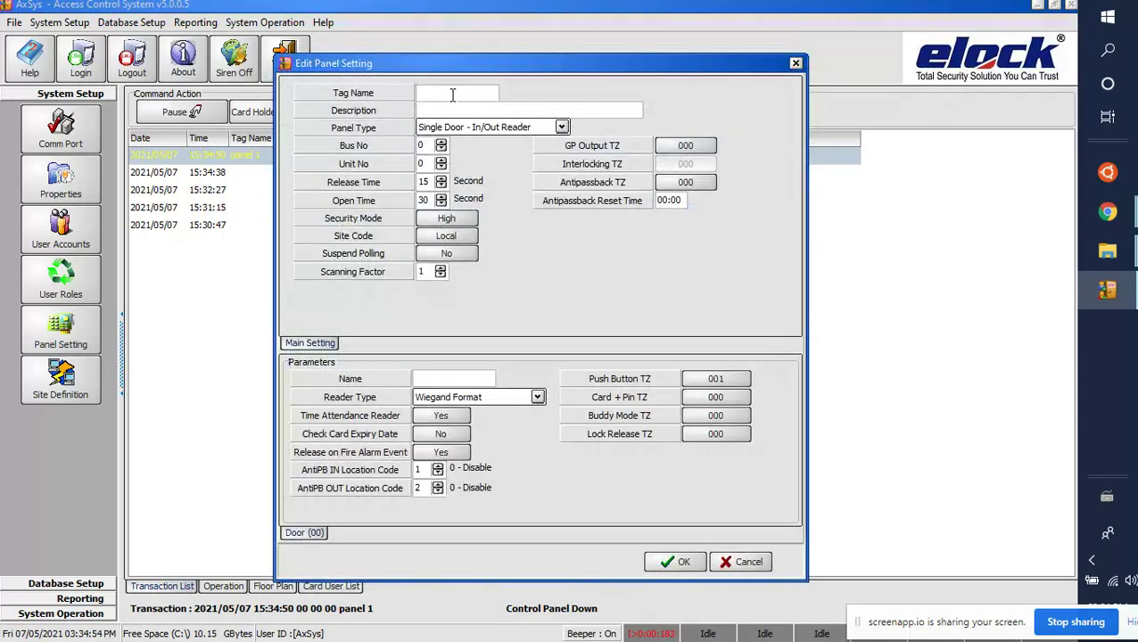
type("panel 2")
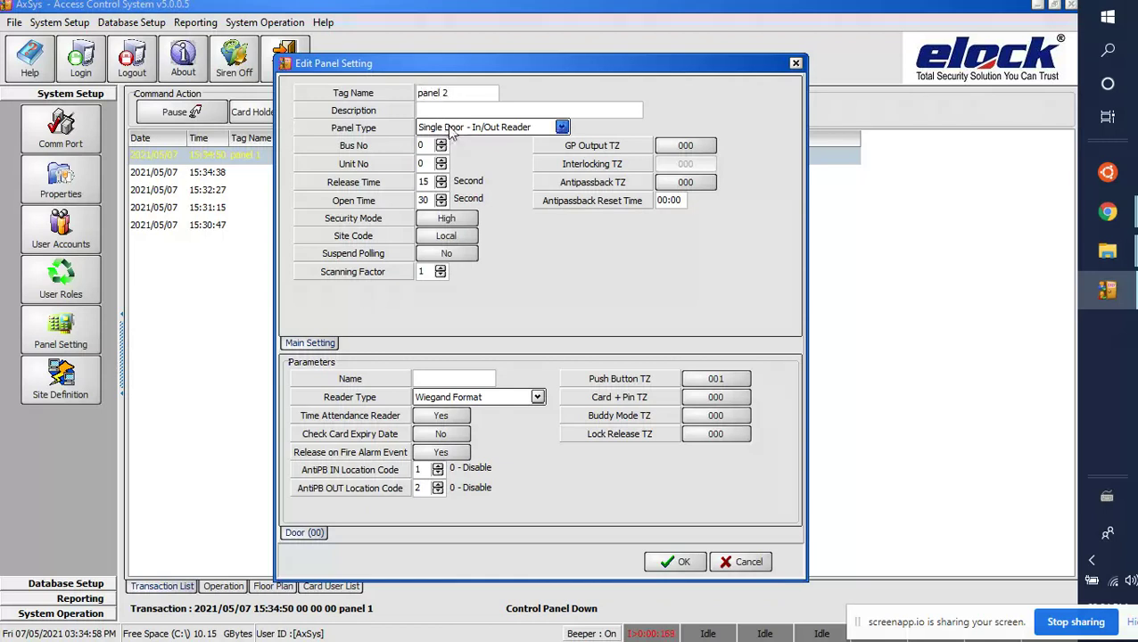
left_click(449, 127)
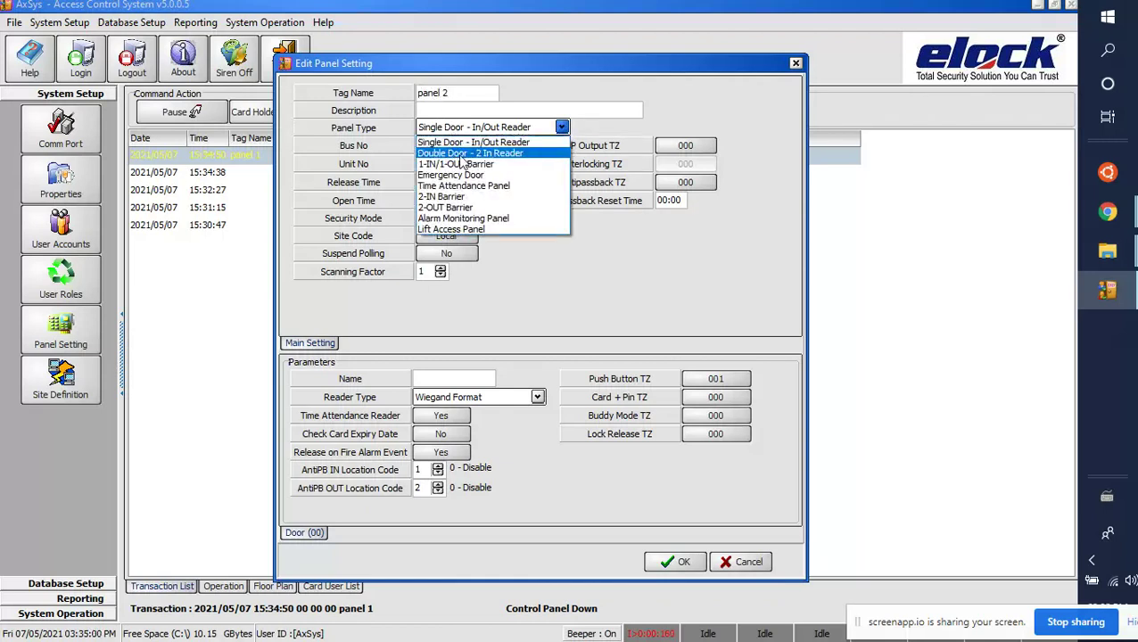
left_click(455, 154)
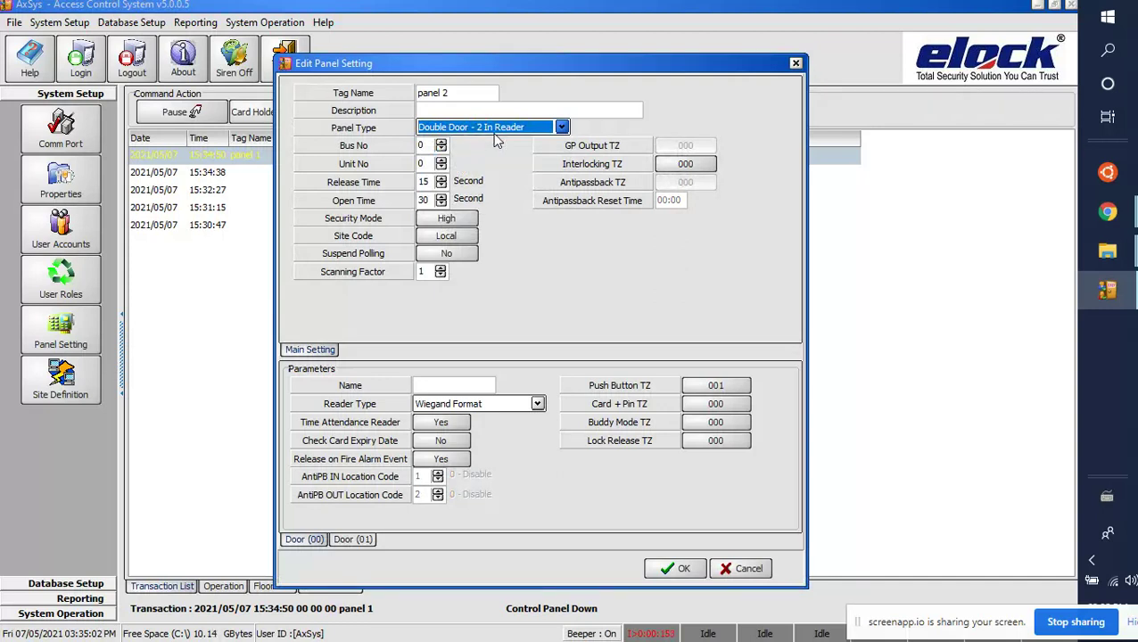
left_click(425, 145)
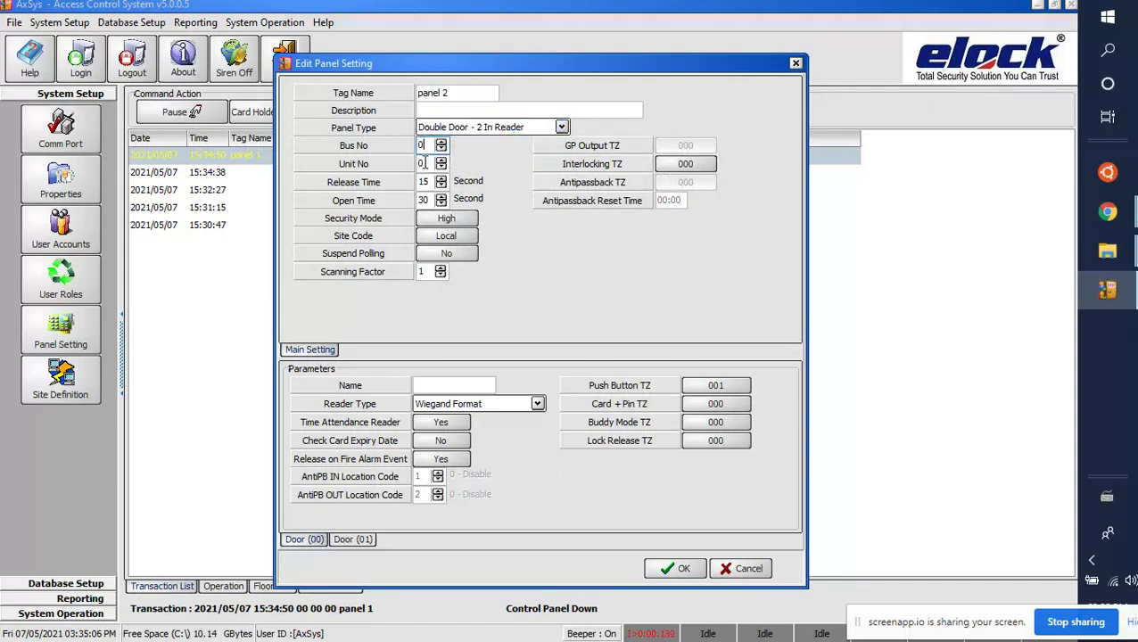
left_click(425, 164)
double_click(425, 164)
type("1")
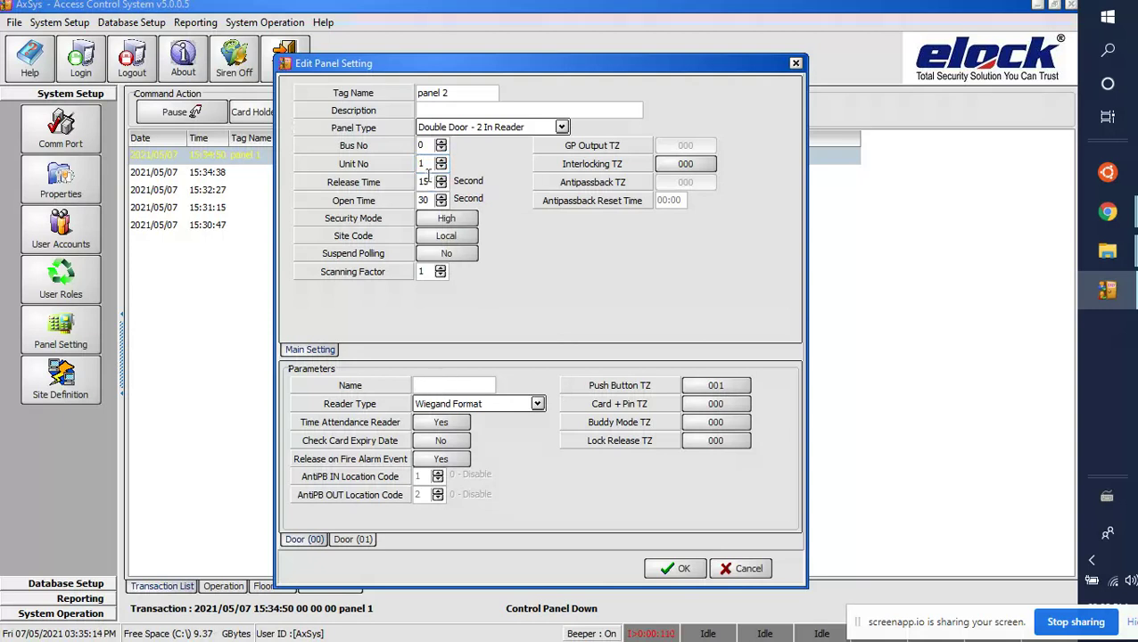
double_click(417, 182)
type("3")
double_click(421, 200)
type("3")
Step: Assign panel 2 to site moxa and enter names for its two door readers
left_click(423, 236)
left_click(428, 250)
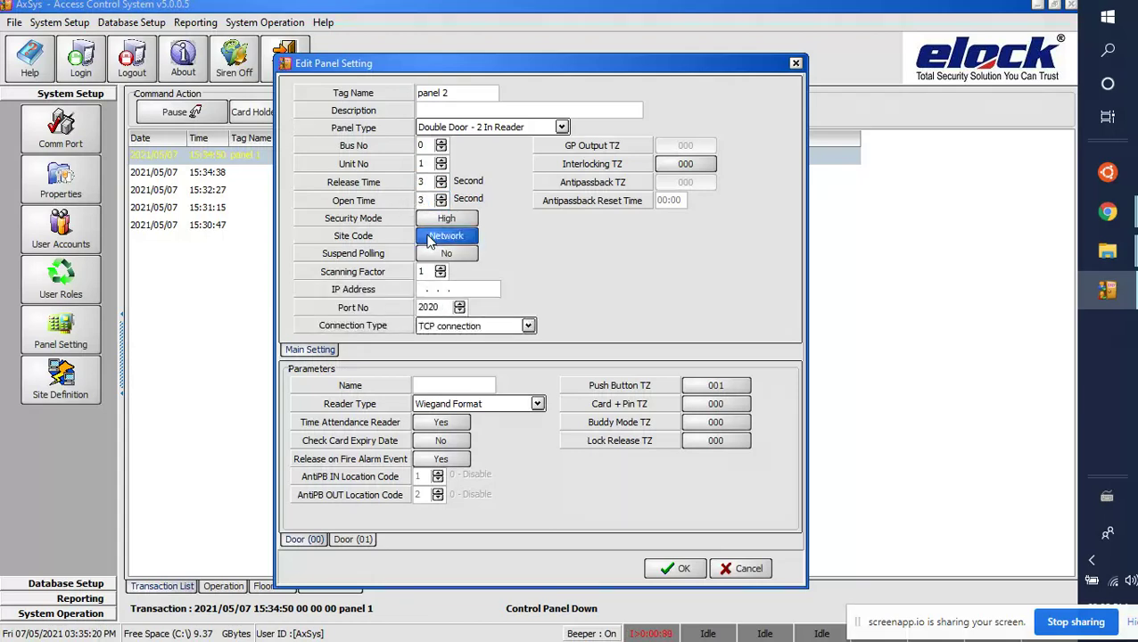
left_click(429, 237)
left_click(699, 216)
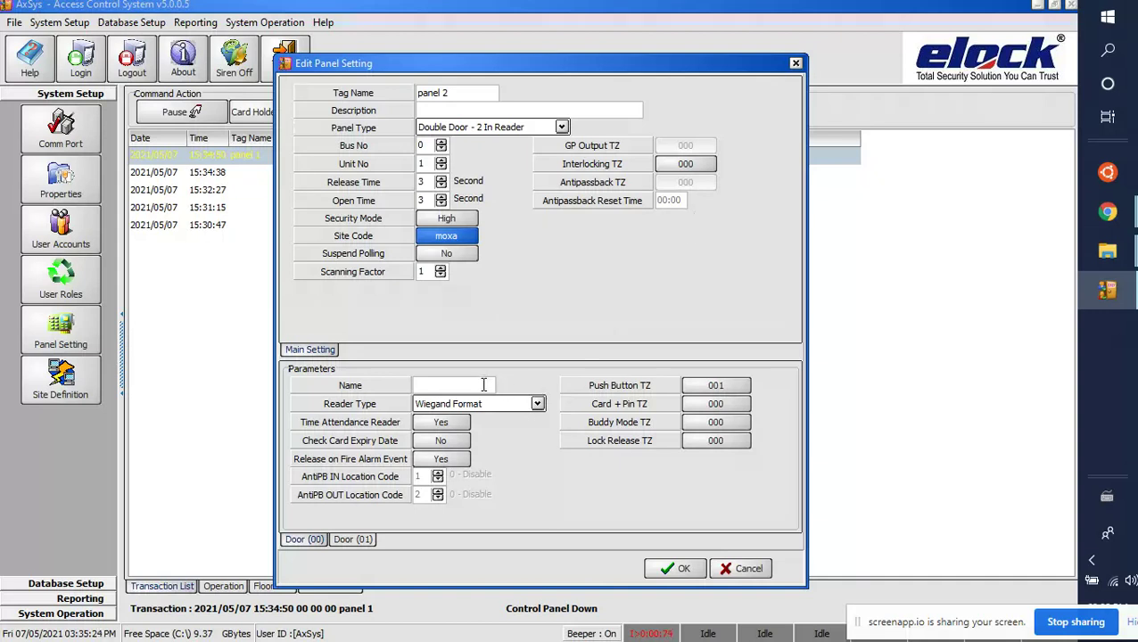
left_click(483, 385)
type("redaer 3")
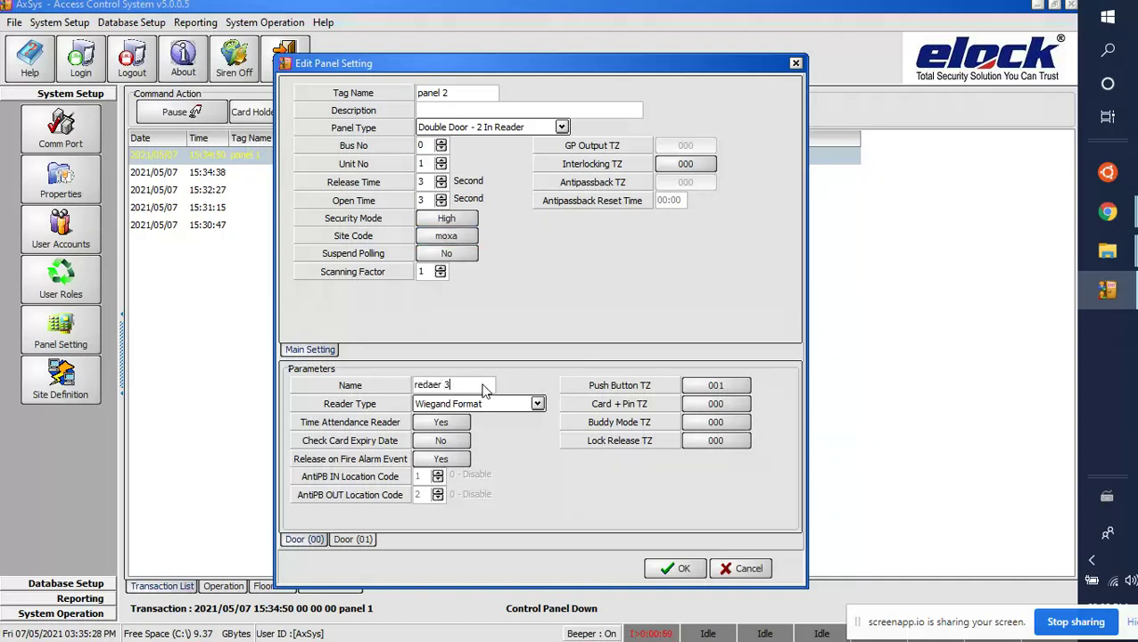
left_click(356, 539)
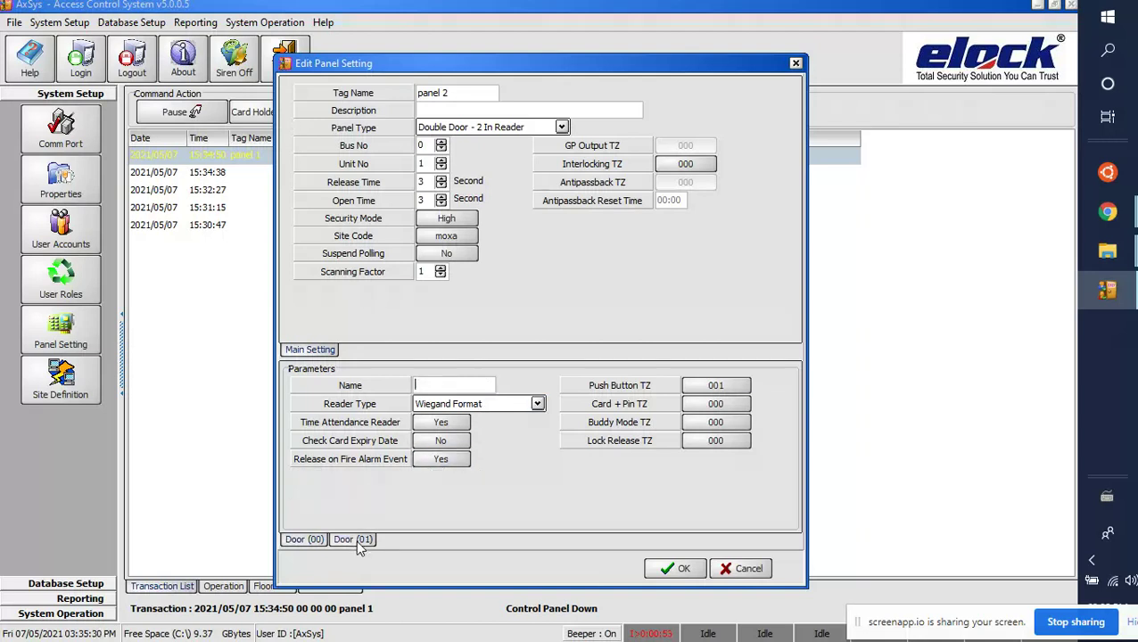
type("redae")
key("BackSpace")
key("BackSpace")
key("BackSpace")
type("ader34")
key("BackSpace")
key("BackSpace")
Step: Save panel 2 and send it to its controller, then select the Control Panel Down log entry
type("4")
left_click(661, 566)
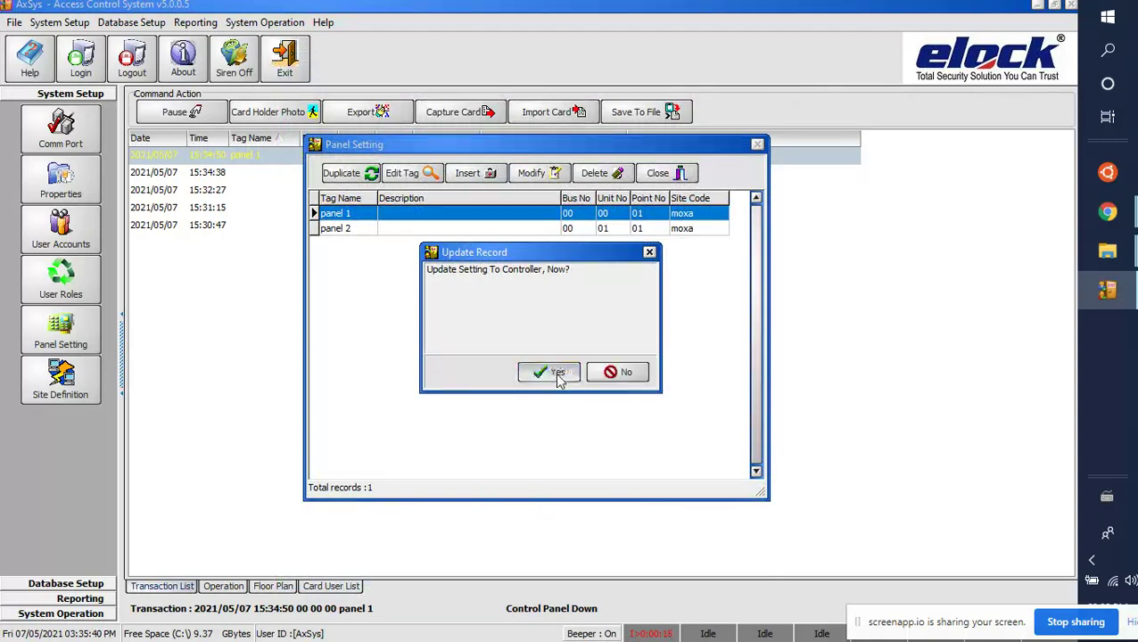
left_click(548, 371)
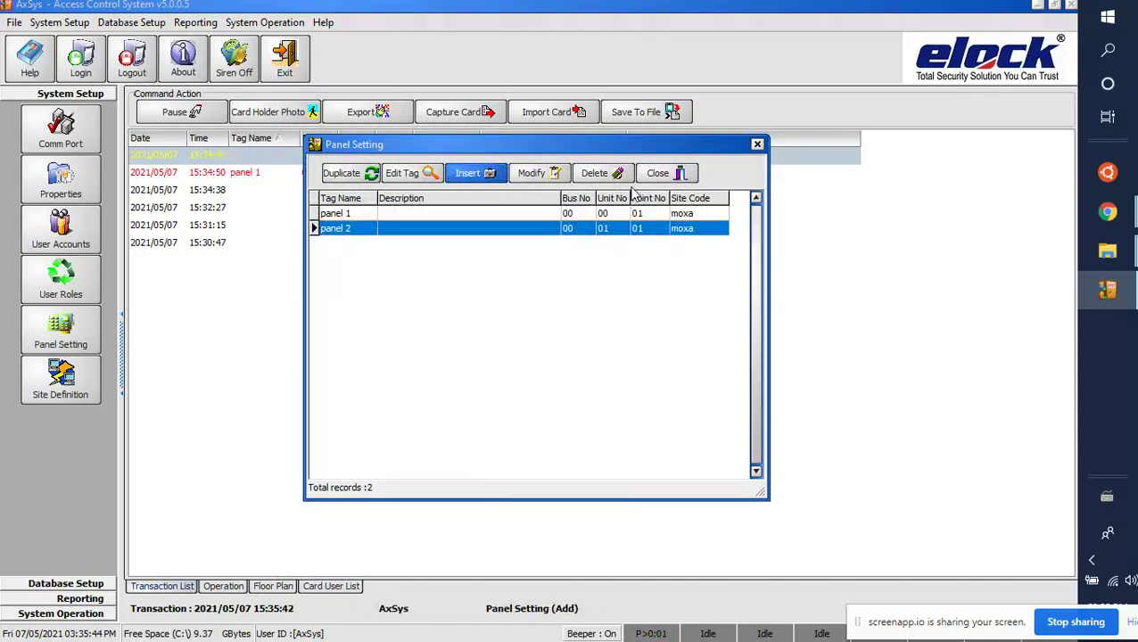
left_click(657, 173)
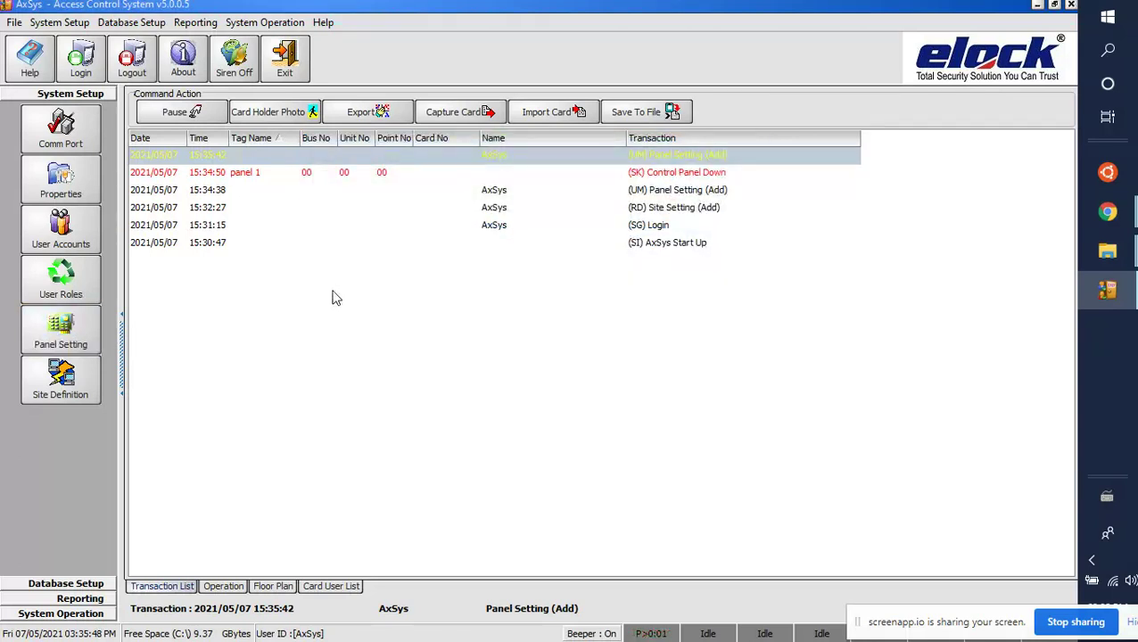
left_click(334, 178)
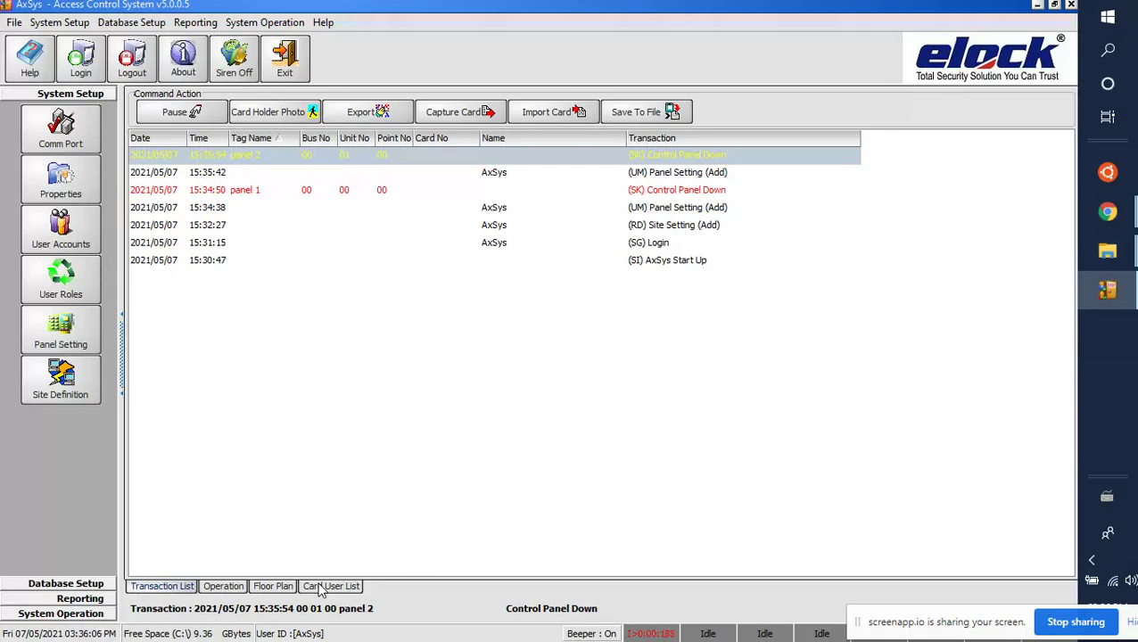
left_click(326, 587)
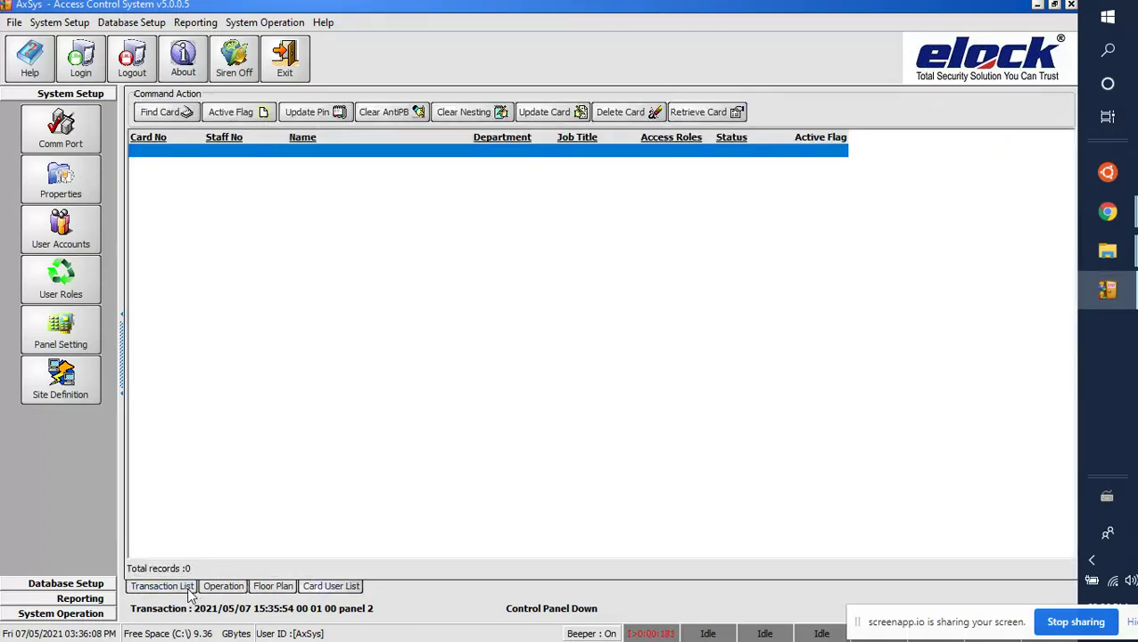
left_click(189, 592)
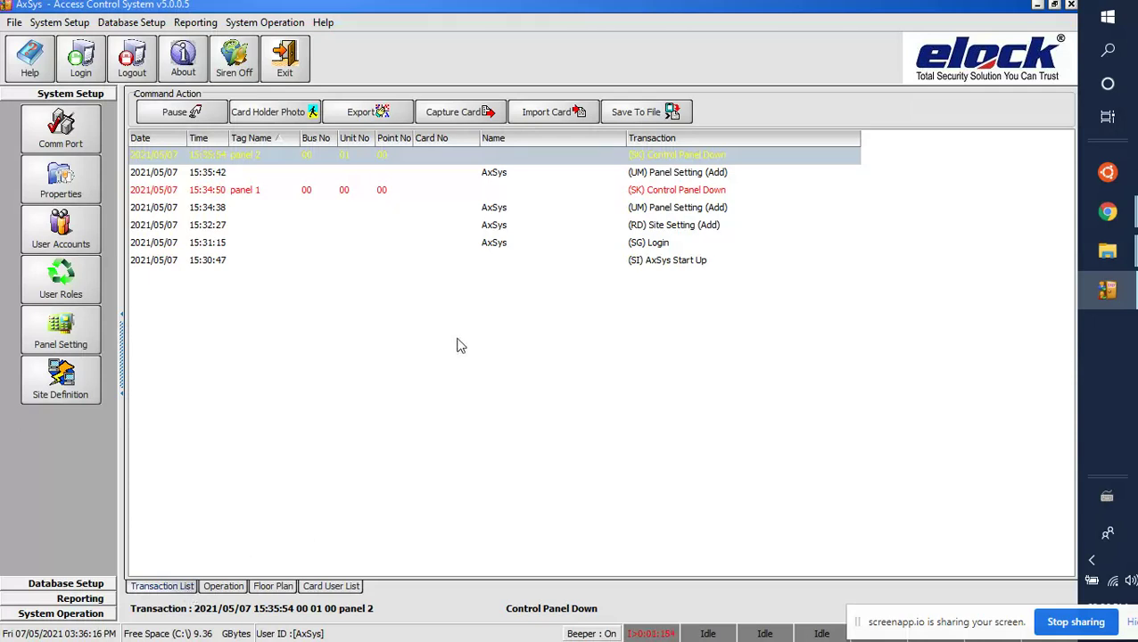
left_click(455, 111)
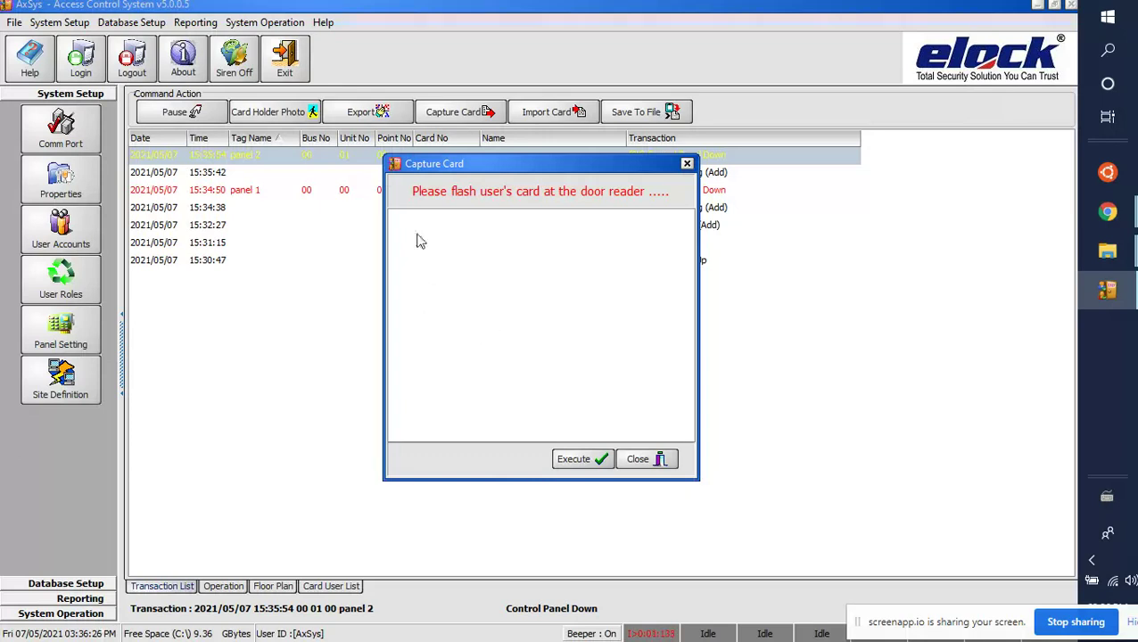
left_click(584, 460)
left_click(556, 382)
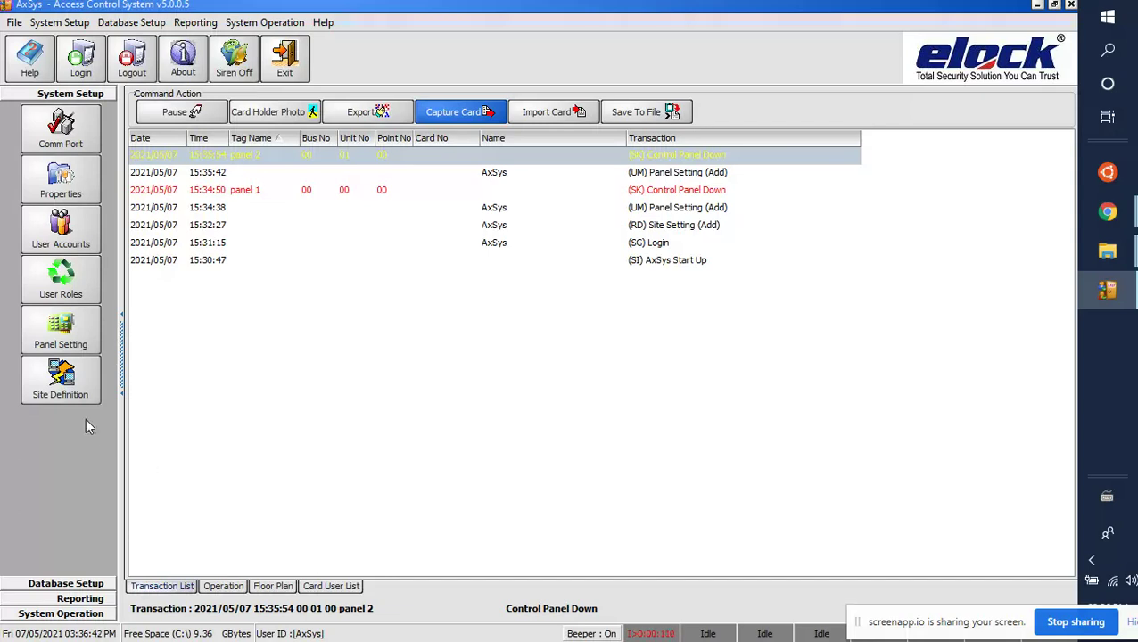
Step: Add and save a new card holder named 'admin' in Database Setup's Card User records
left_click(94, 585)
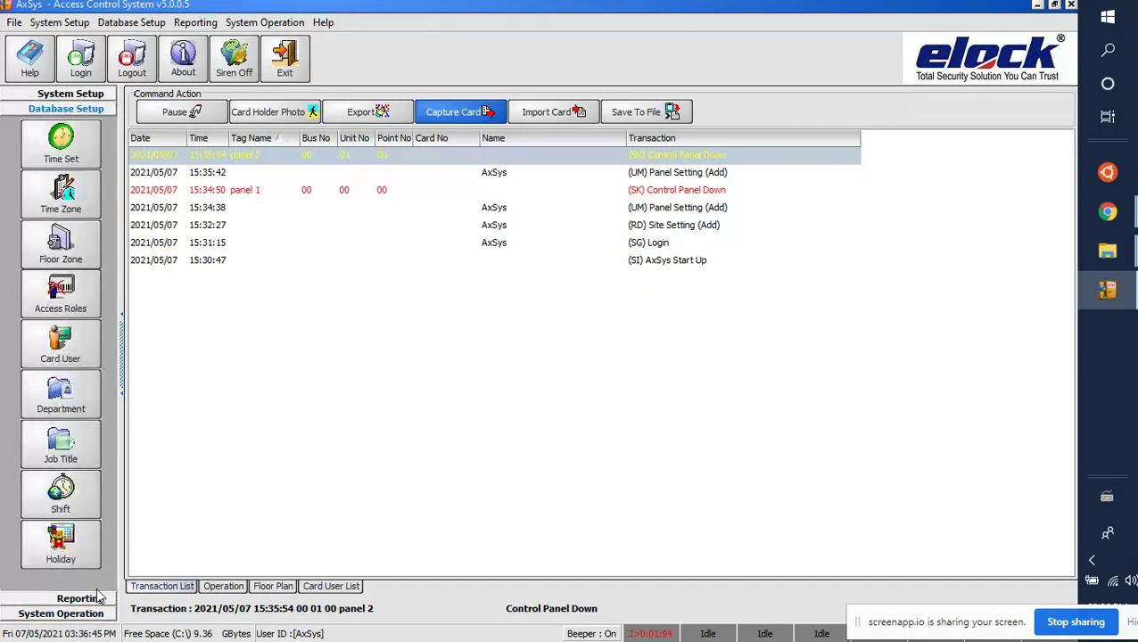
left_click(78, 357)
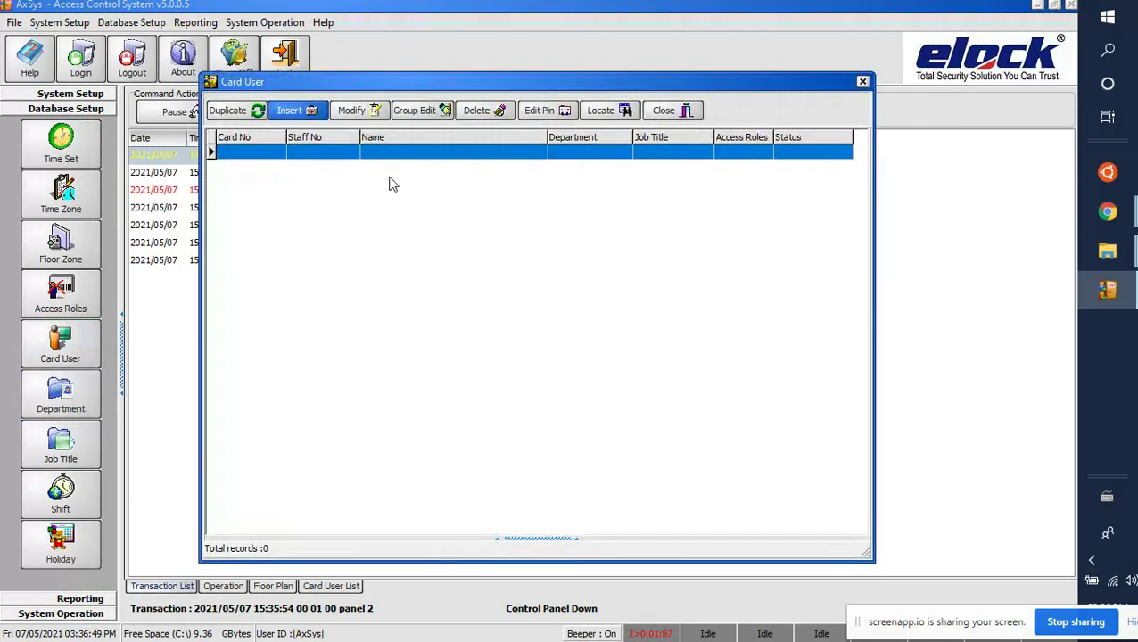
left_click(294, 111)
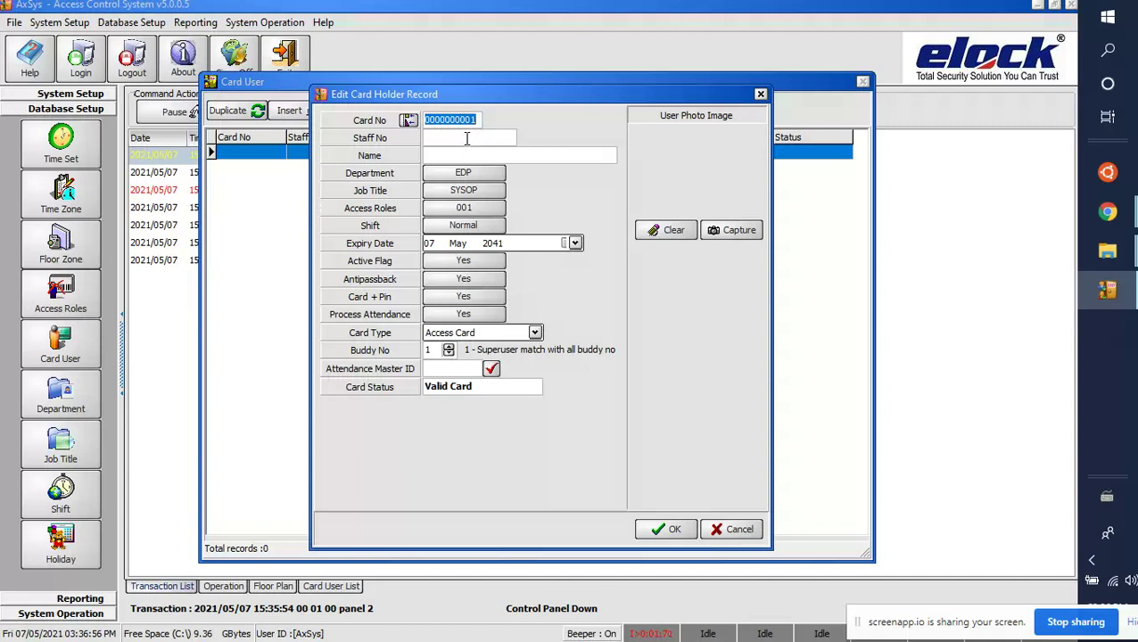
left_click(460, 156)
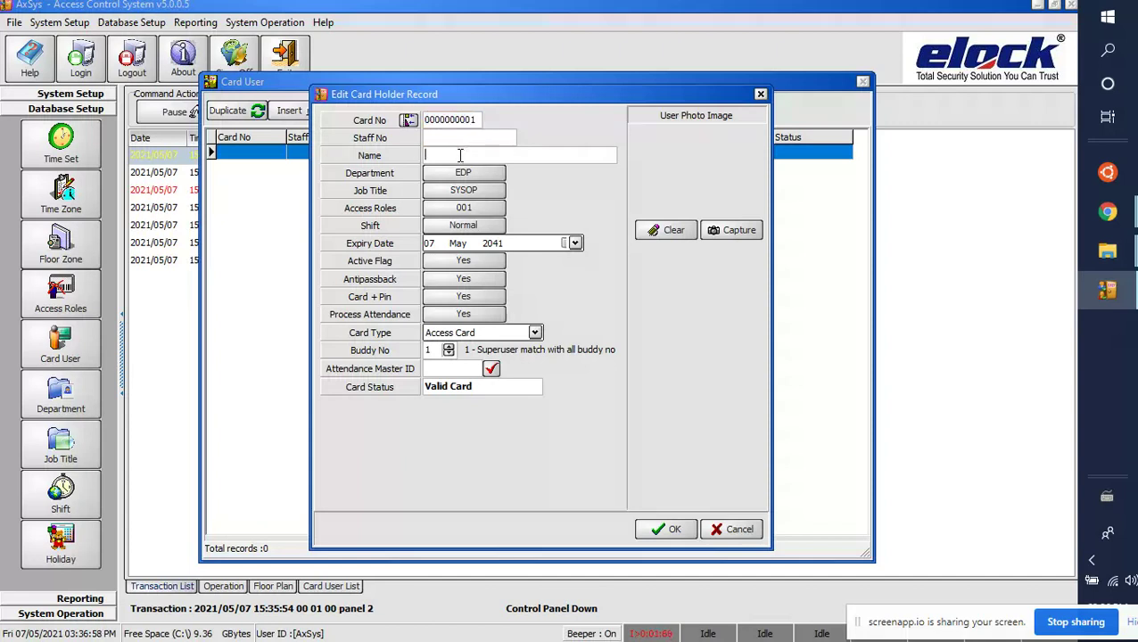
type("admin")
left_click(660, 532)
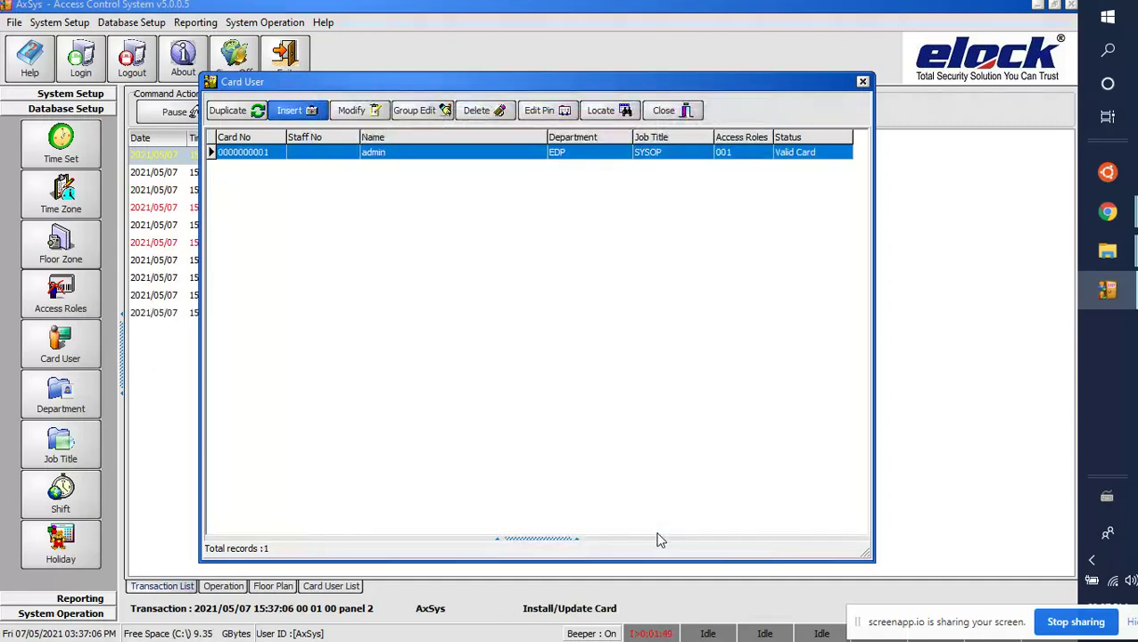
left_click(687, 116)
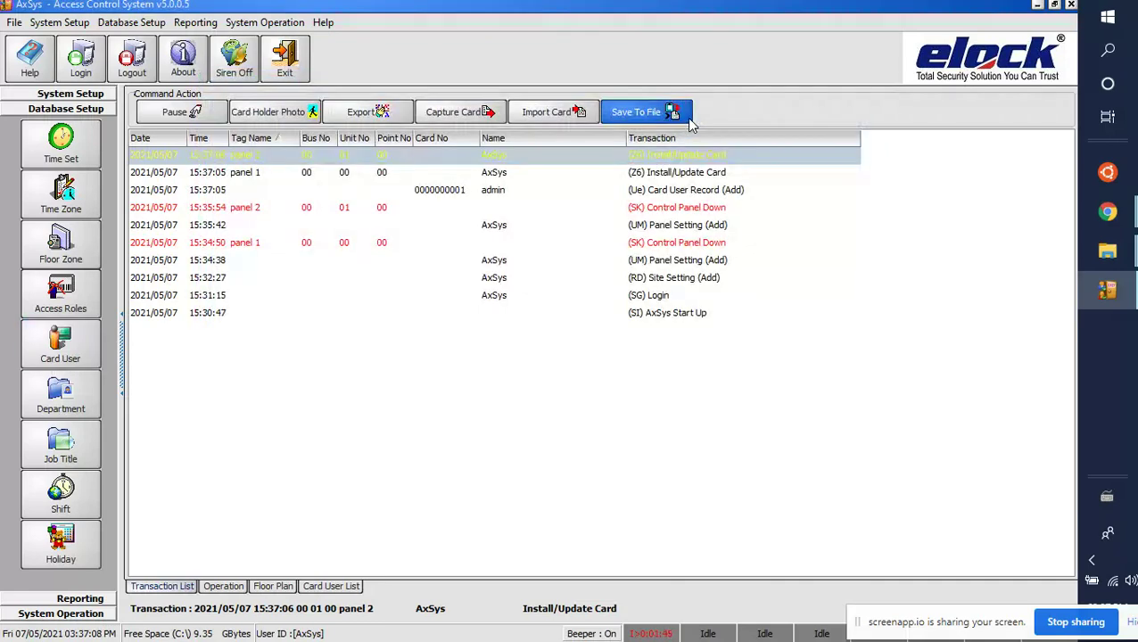
Step: In System Setup's Operation tab, check reader 2, reader 3 and reader4, then show the Card User List
left_click(98, 96)
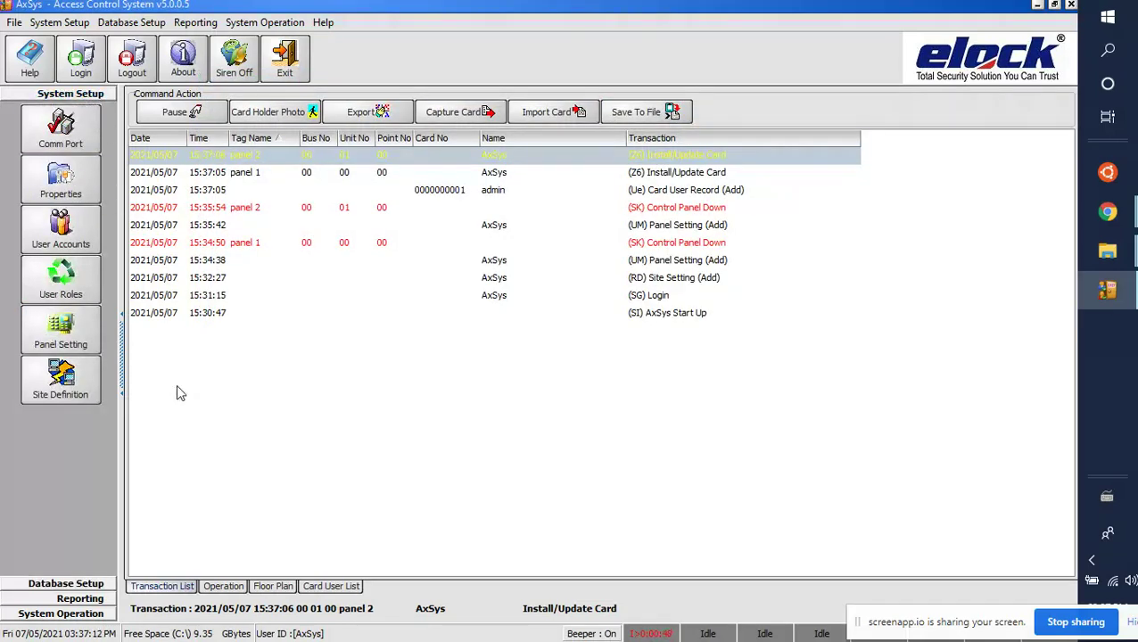
left_click(222, 586)
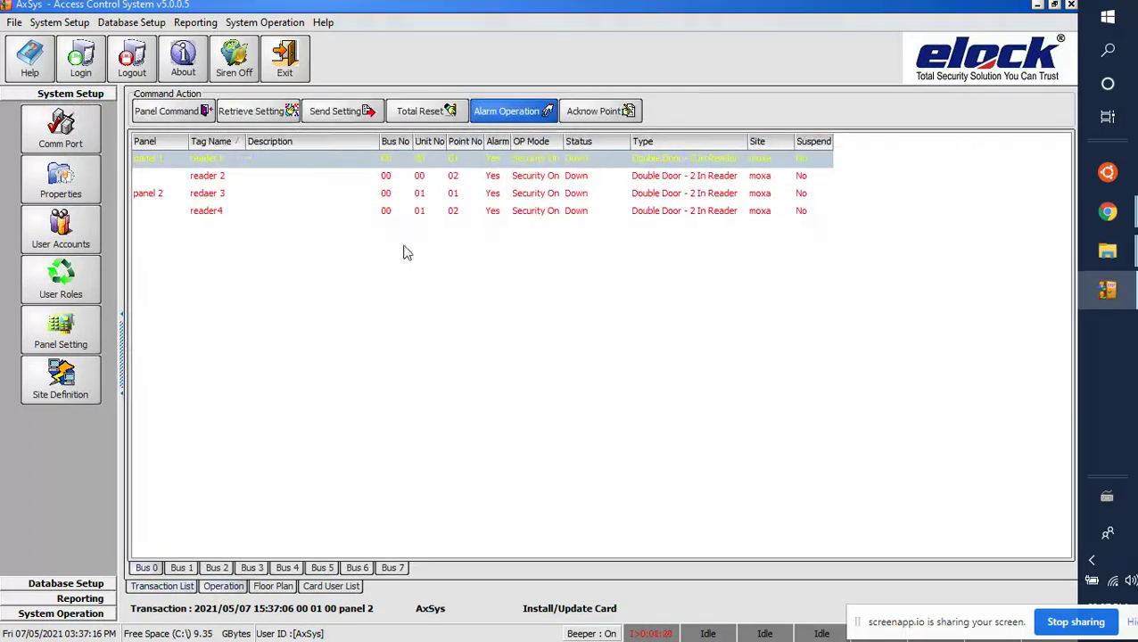
left_click(218, 178)
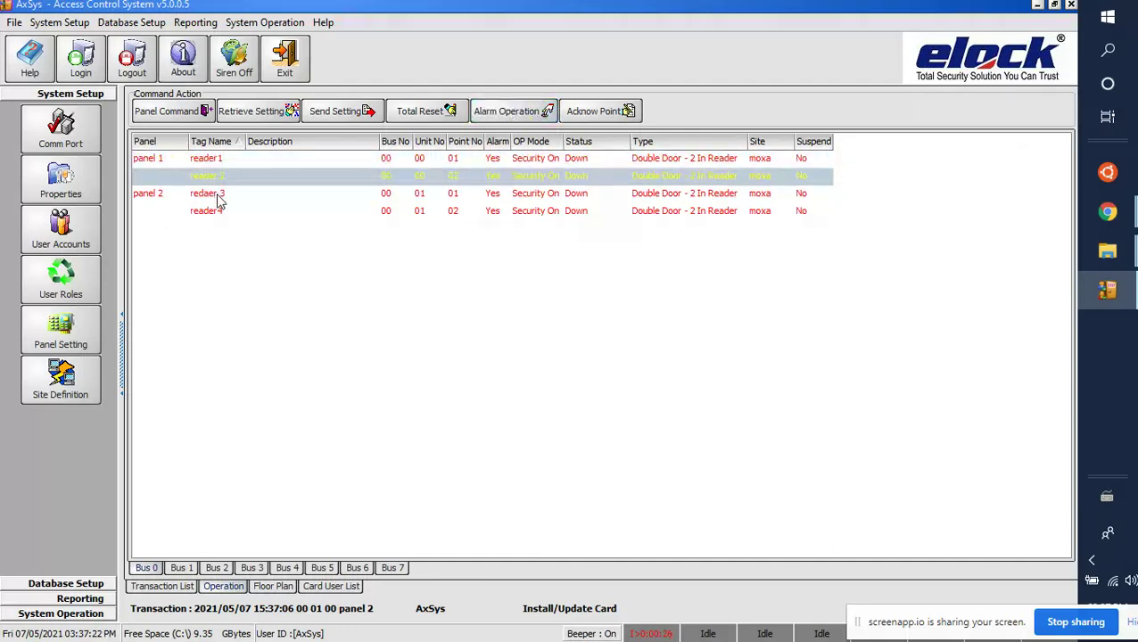
left_click(219, 195)
left_click(219, 212)
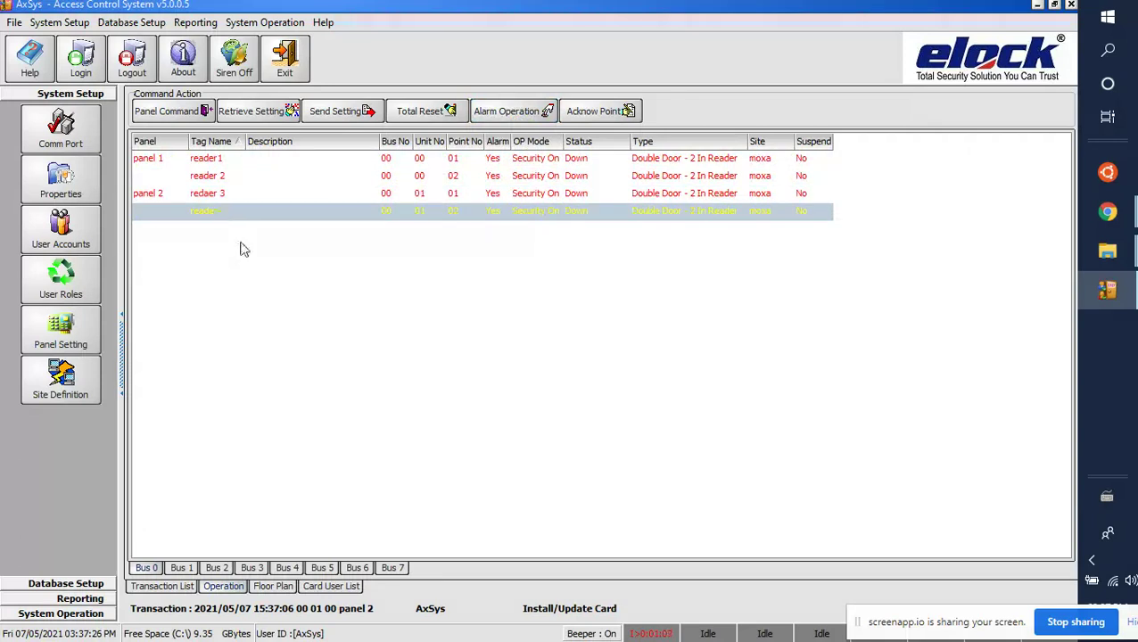
left_click(325, 590)
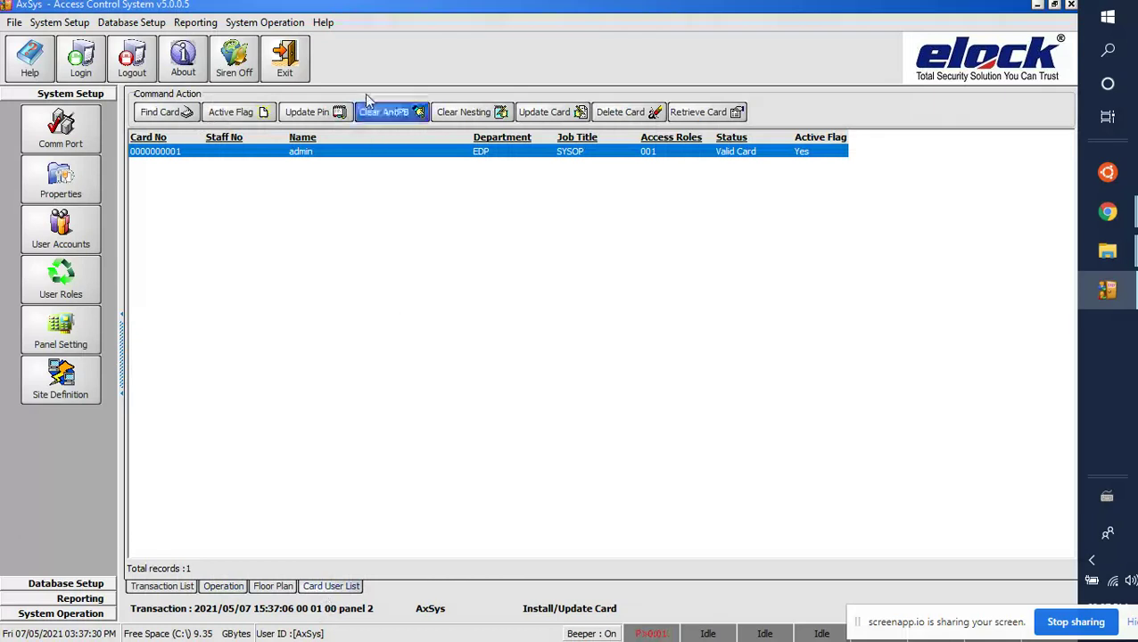
Step: Inspect the admin card record without changes, then check reader1 and reader 2 in the Operation tab
double_click(351, 153)
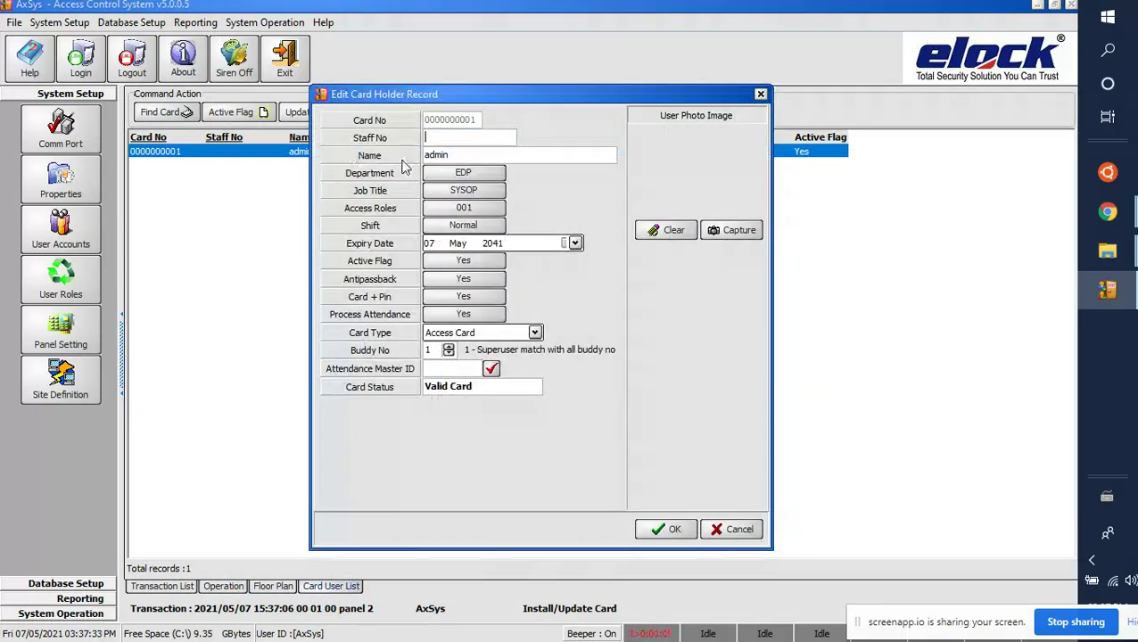
left_click(761, 95)
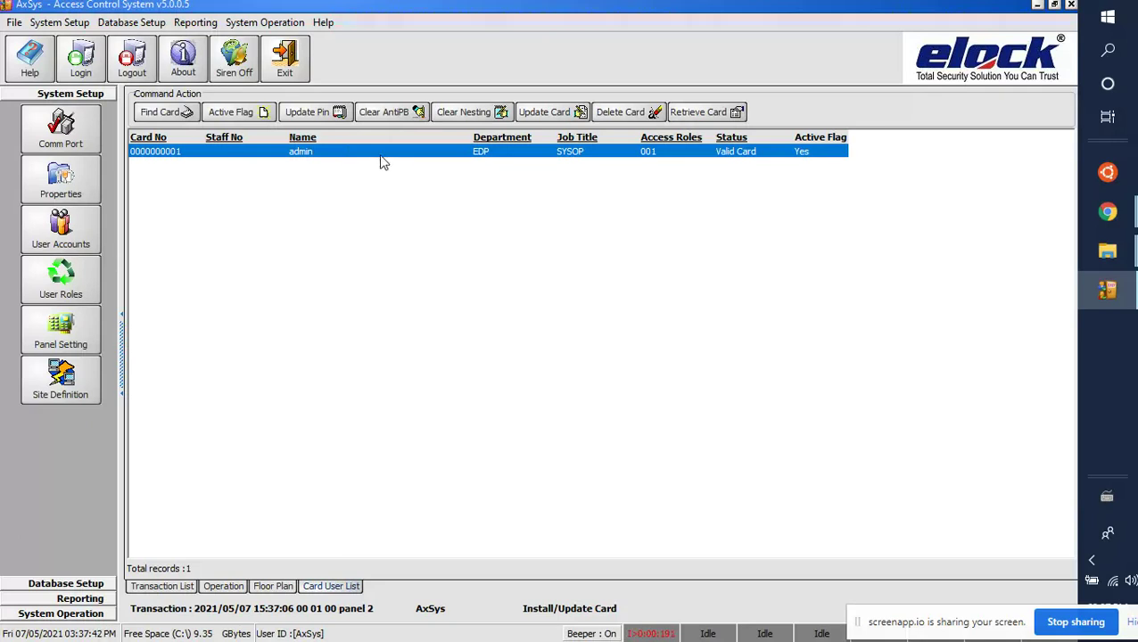
left_click(222, 587)
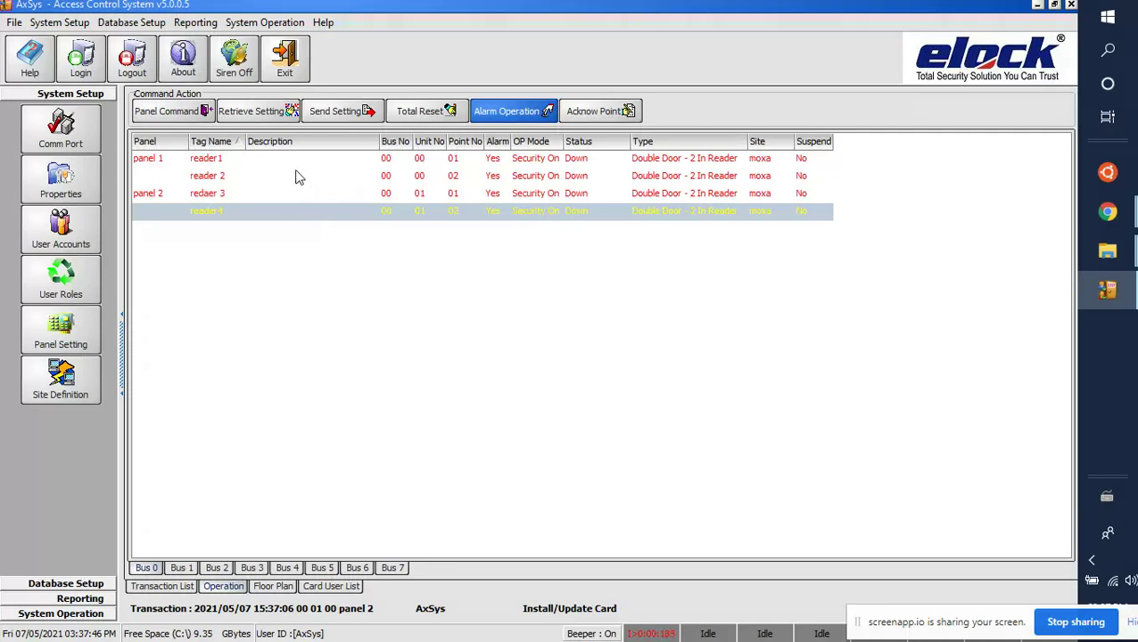
left_click(250, 162)
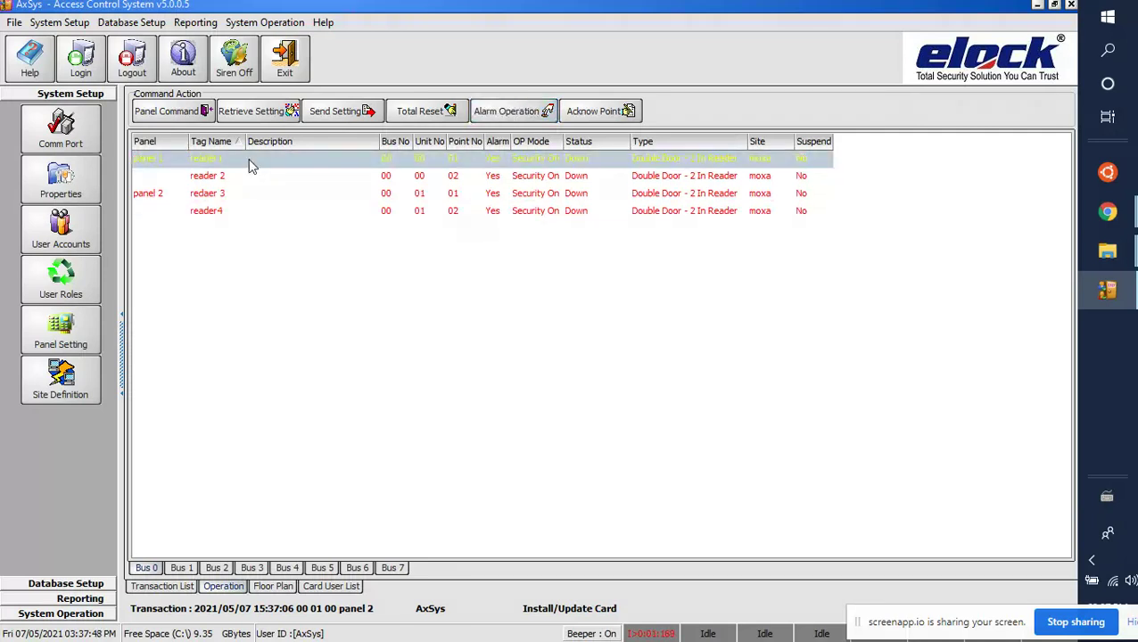
left_click(241, 183)
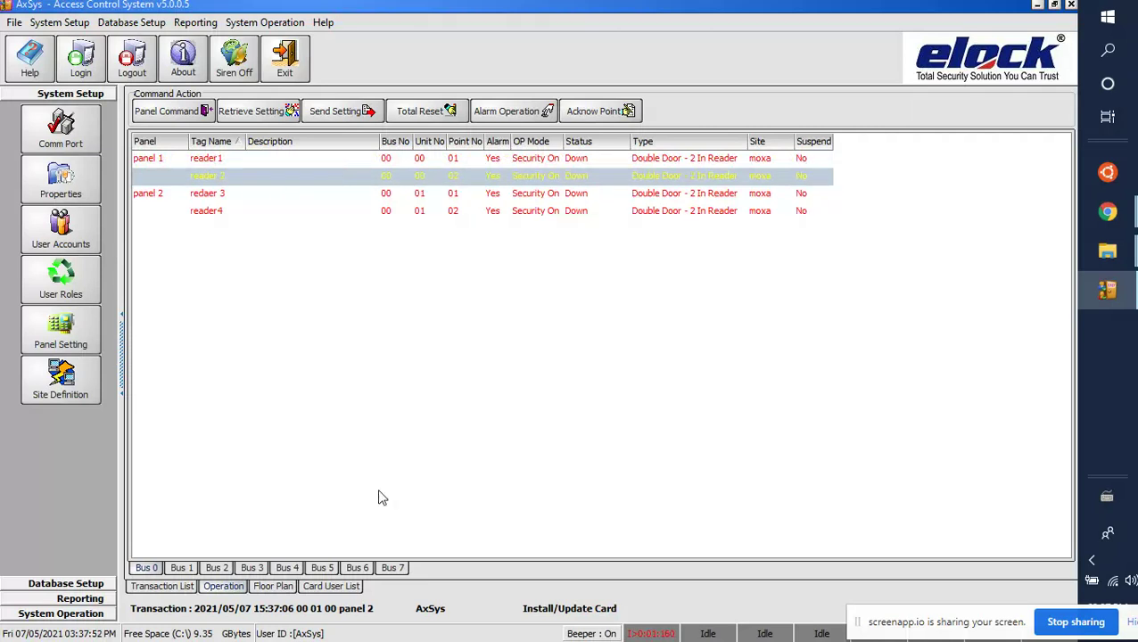
Step: Switch through the Card User List and Transaction List, check reader 3 and reader4, and return to transactions
left_click(335, 587)
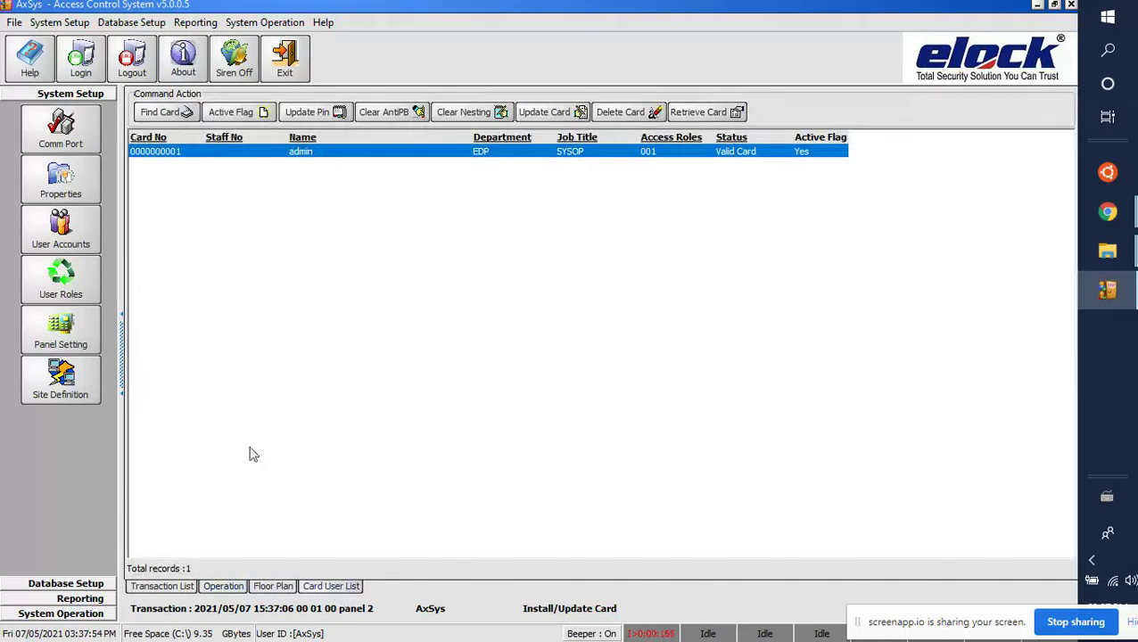
left_click(156, 589)
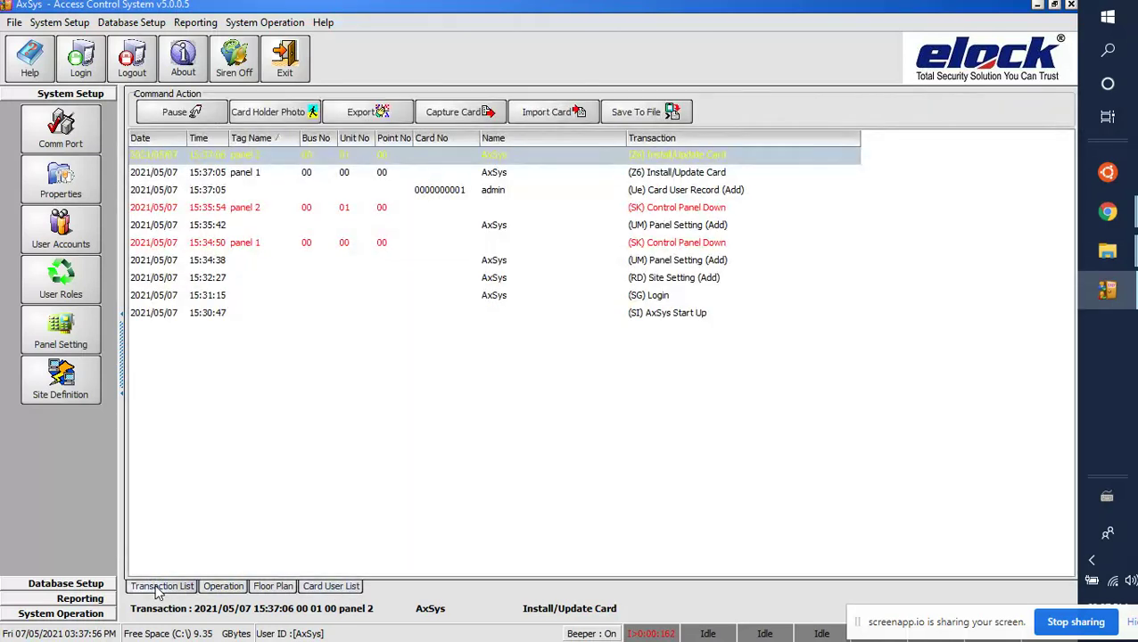
left_click(232, 587)
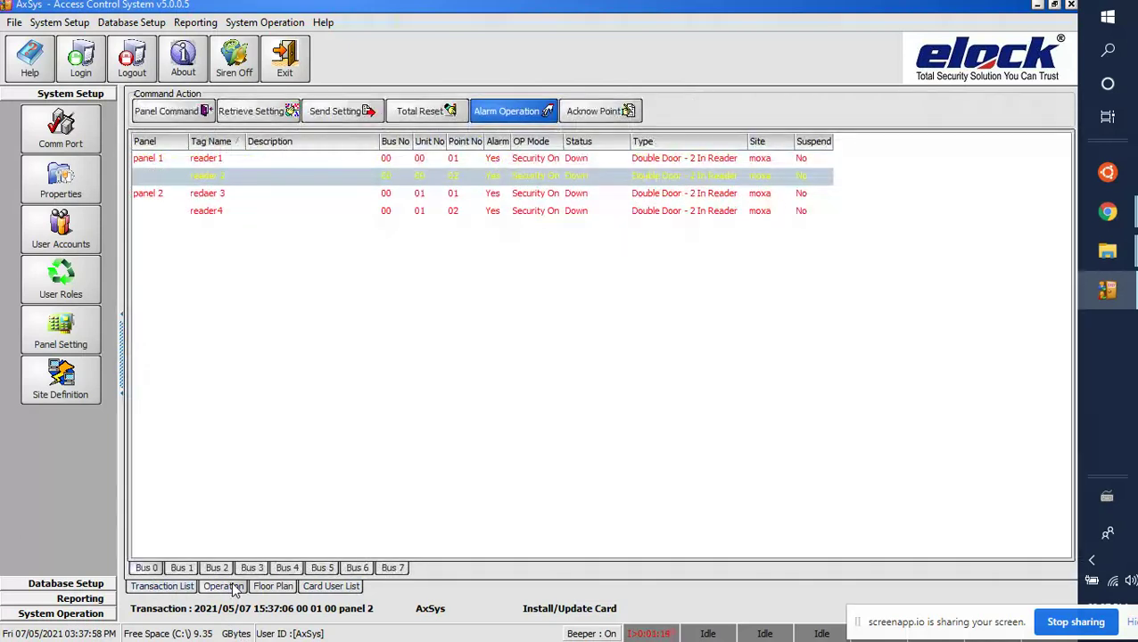
left_click(271, 198)
left_click(273, 207)
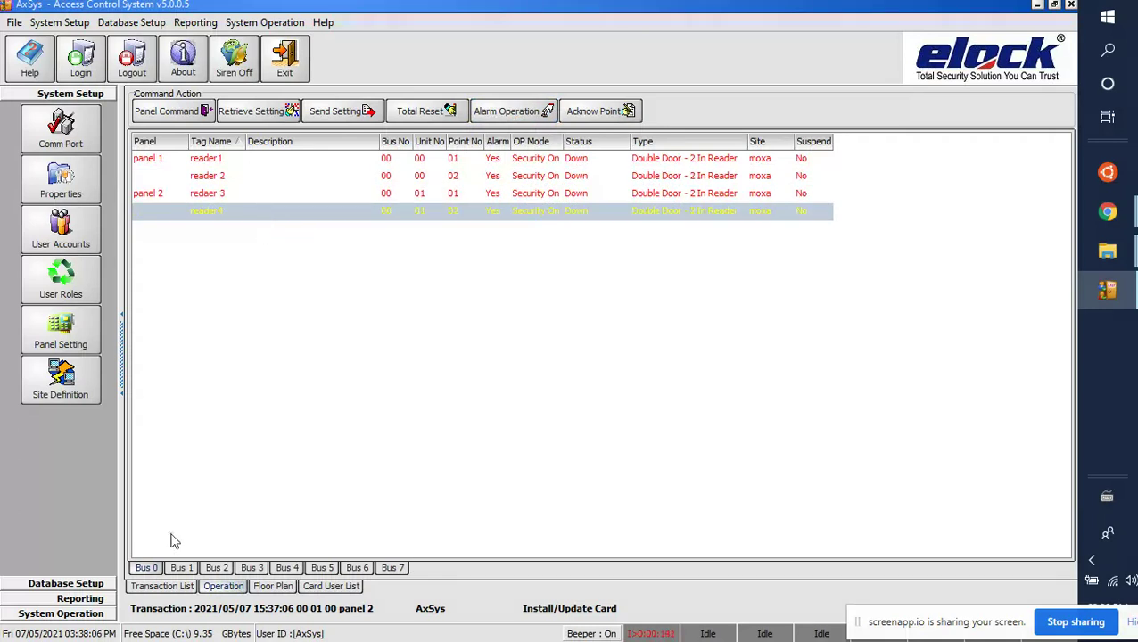
left_click(161, 586)
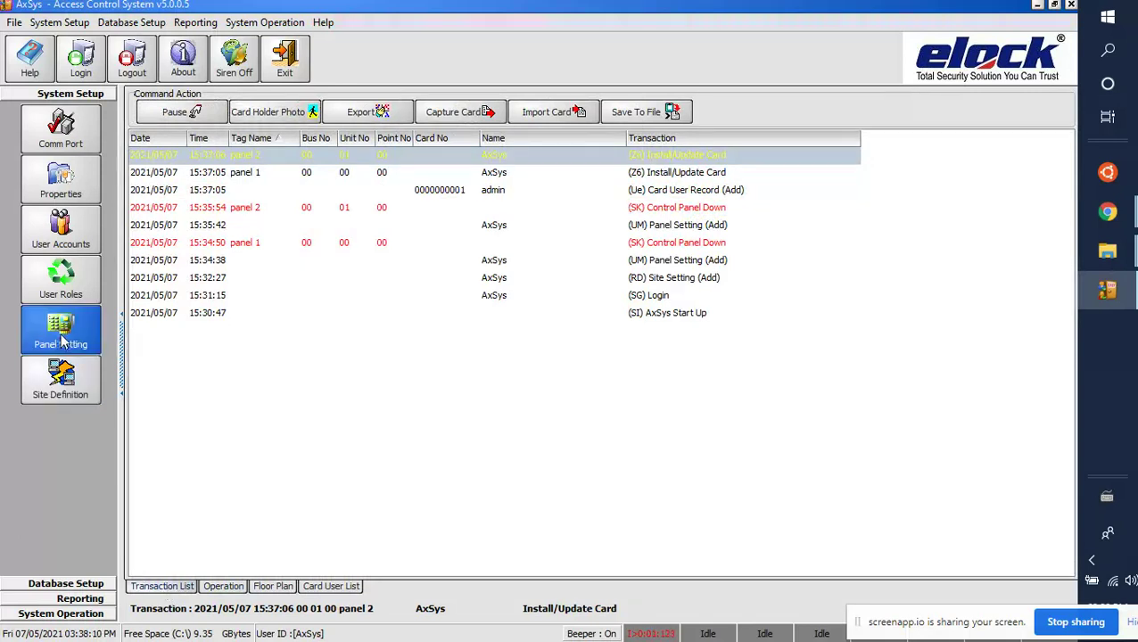
Step: Under Database Setup, view access roles 000 and 001 in the Access Roles list, then close it
left_click(70, 615)
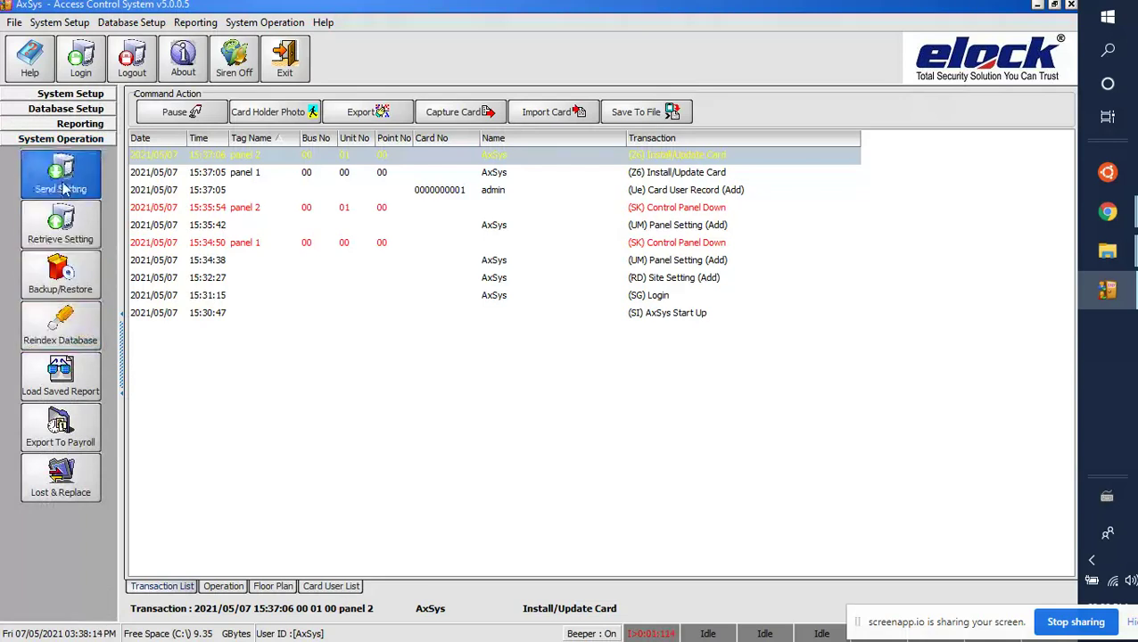
left_click(66, 108)
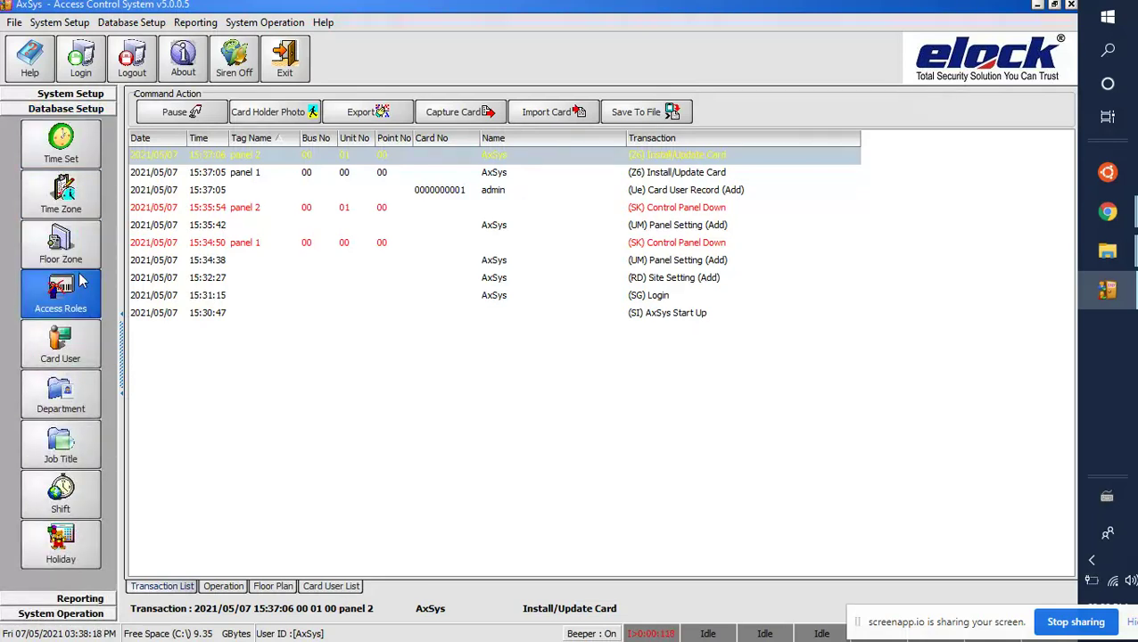
left_click(76, 303)
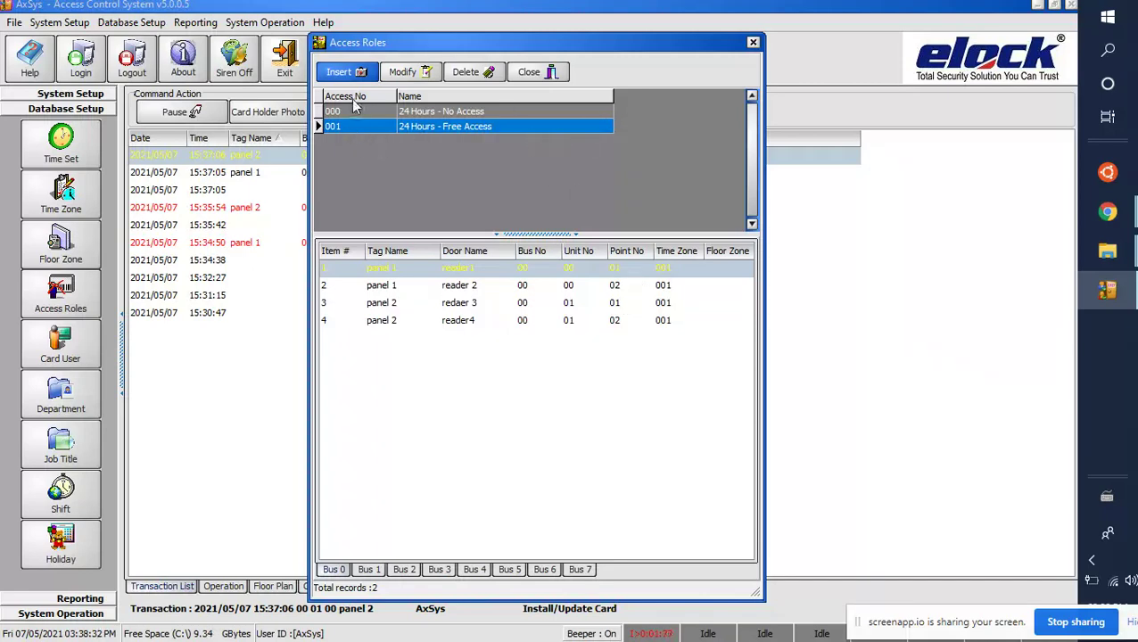
left_click(529, 72)
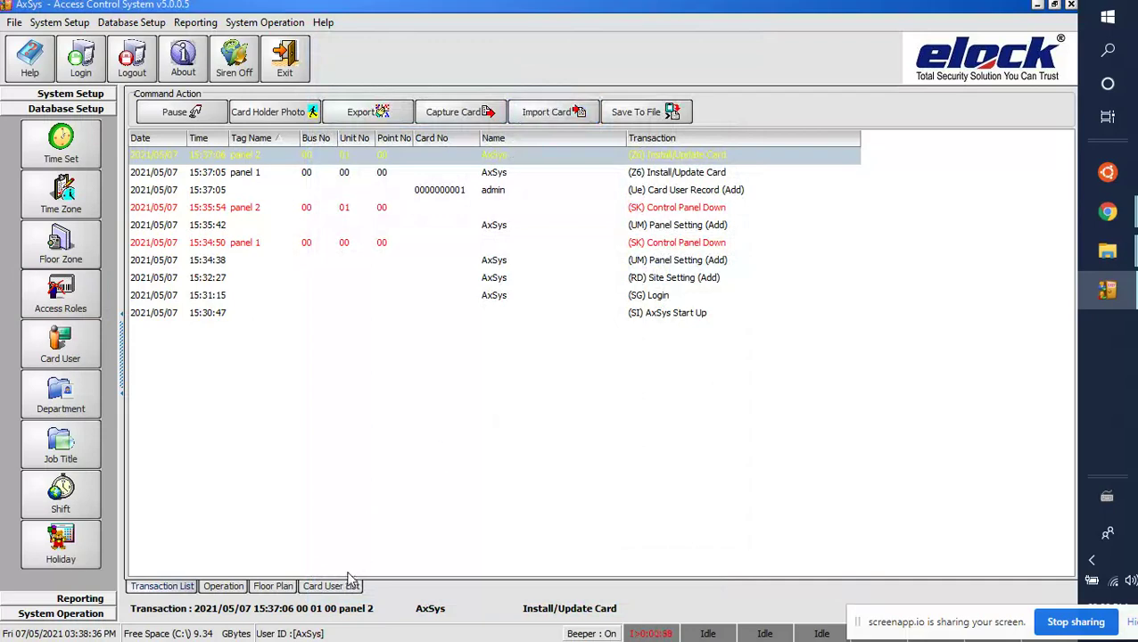
Step: Set the admin card's access role to 000 '24 Hours - No Access' and save the card
left_click(346, 589)
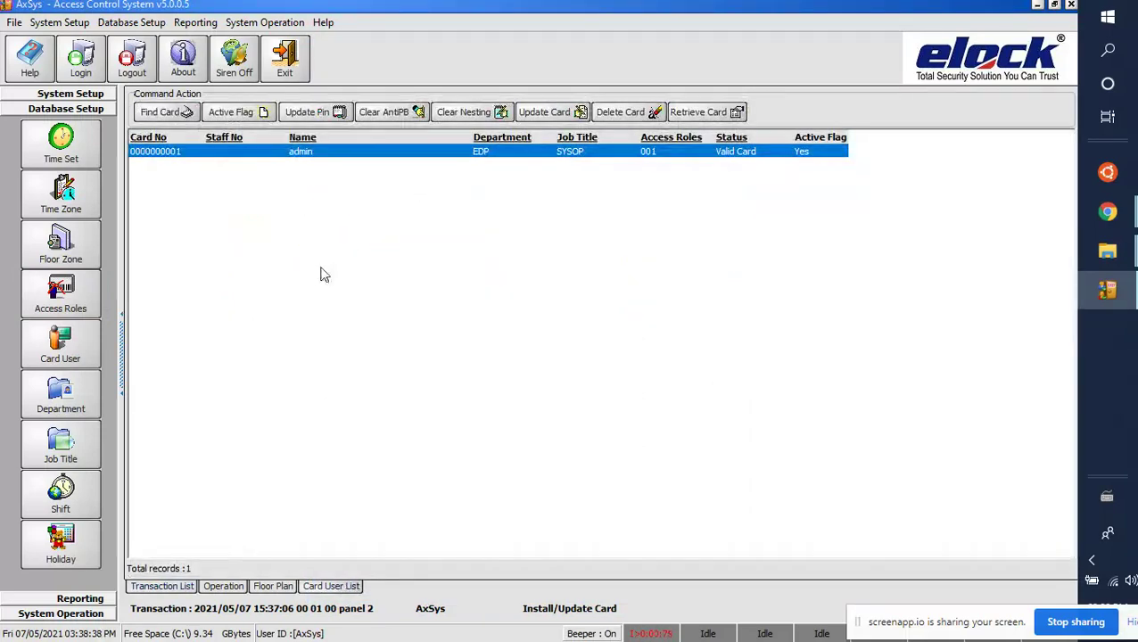
double_click(319, 153)
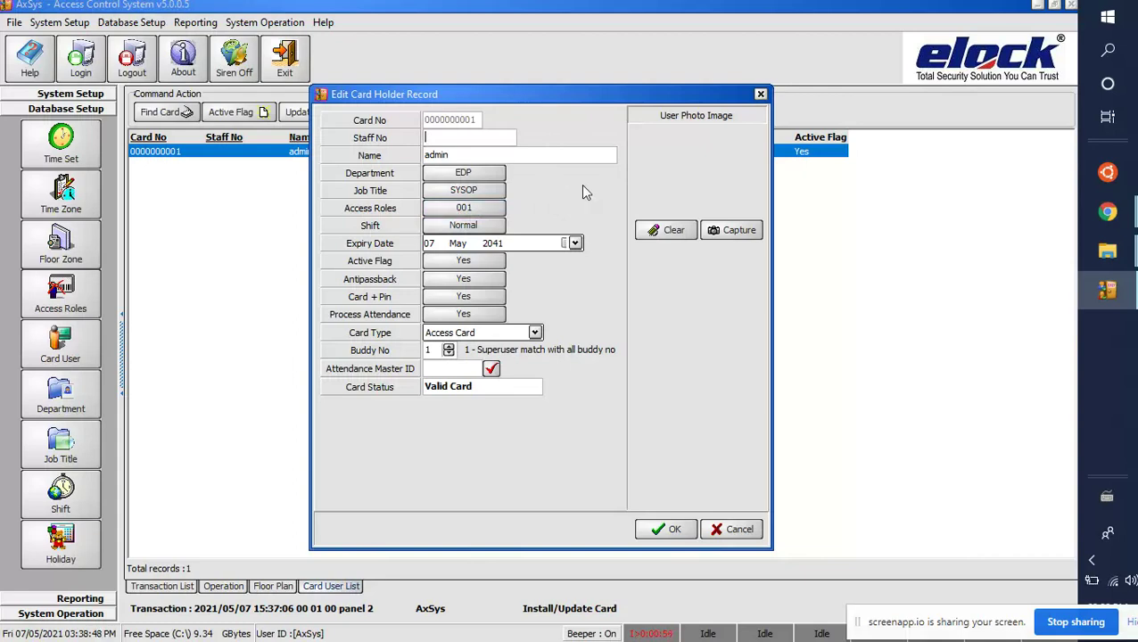
left_click(497, 212)
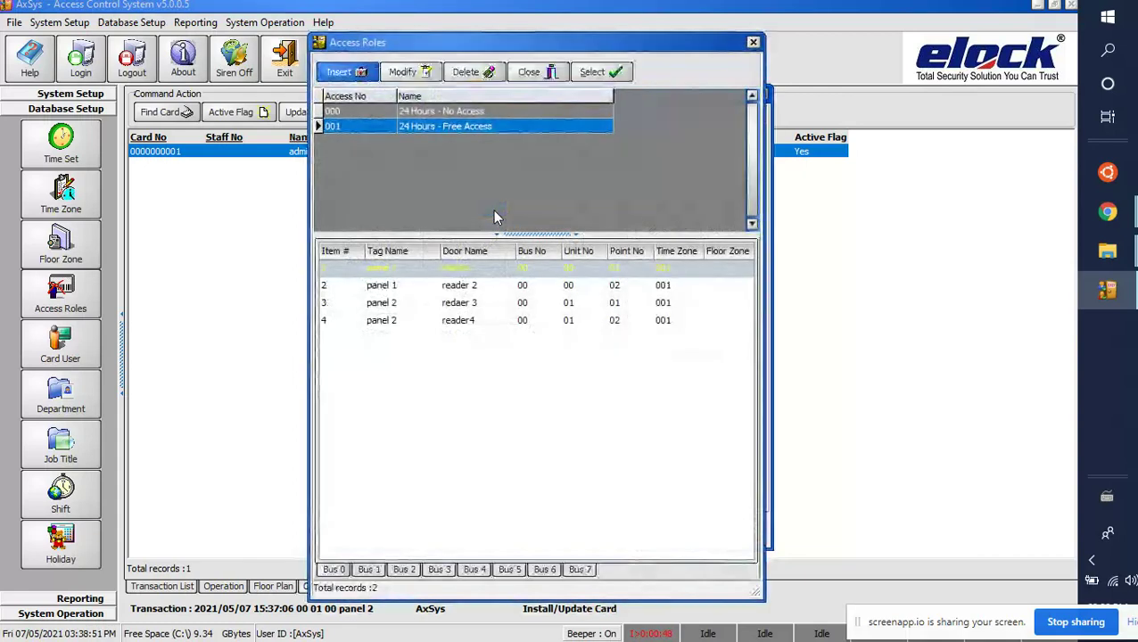
left_click(482, 111)
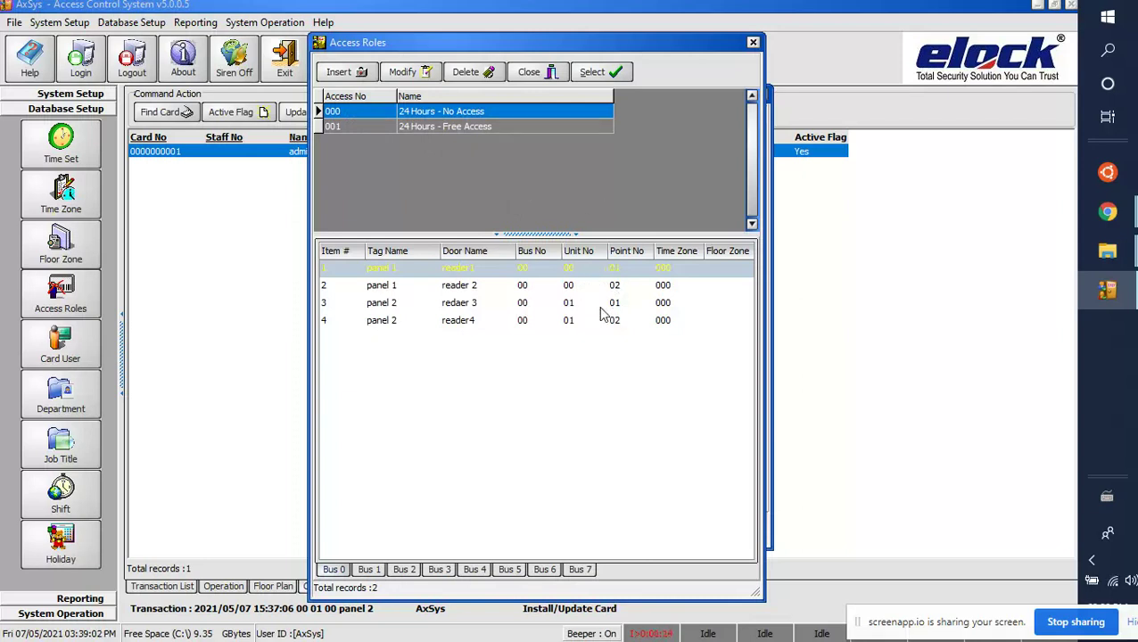
left_click(607, 75)
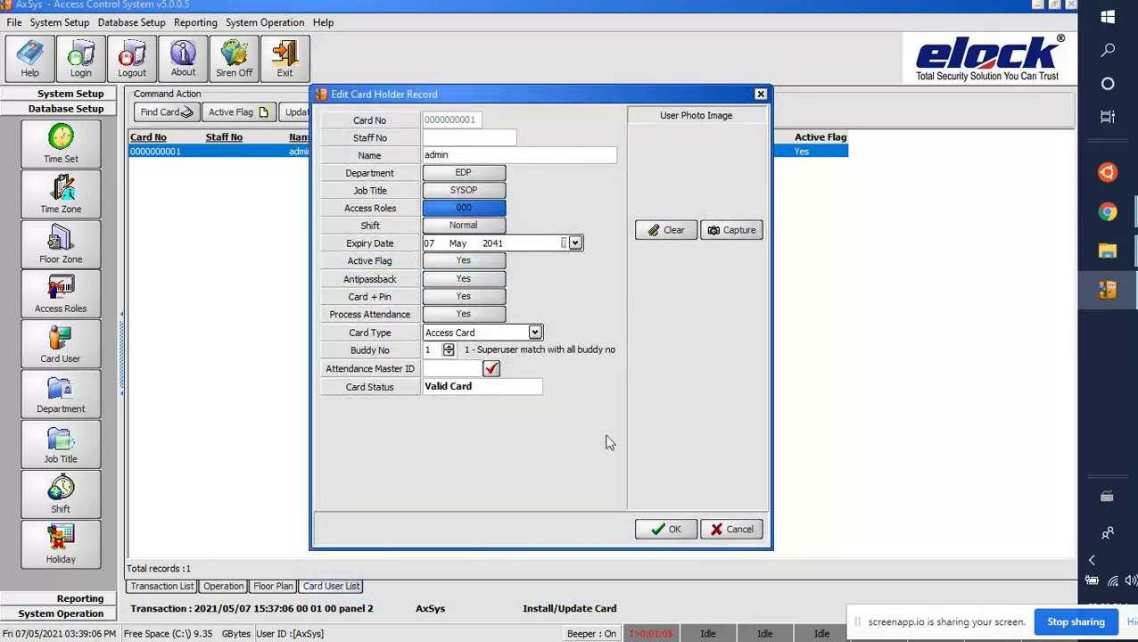
left_click(671, 533)
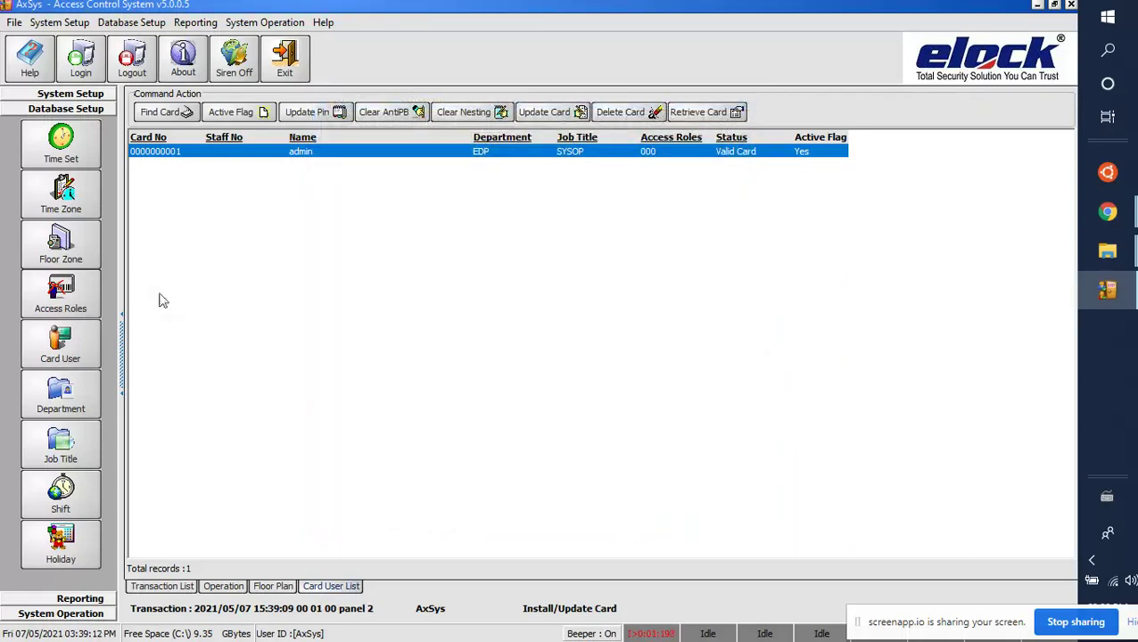
left_click(88, 306)
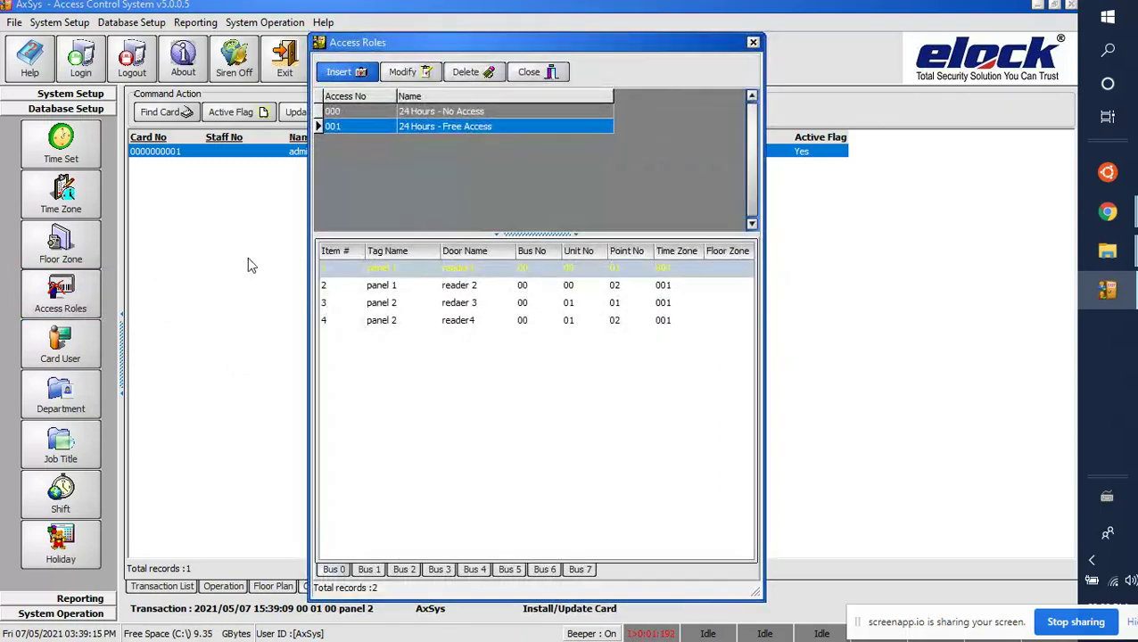
Step: Add access role 002 with the description 'new rule' and save it
left_click(348, 77)
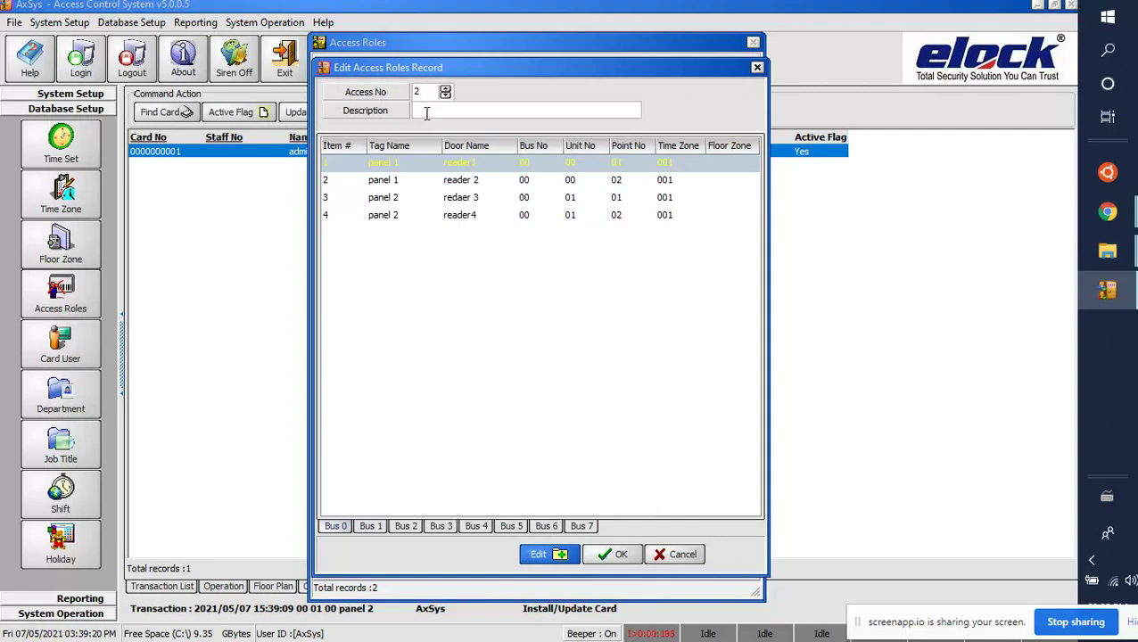
left_click_drag(440, 72, 525, 86)
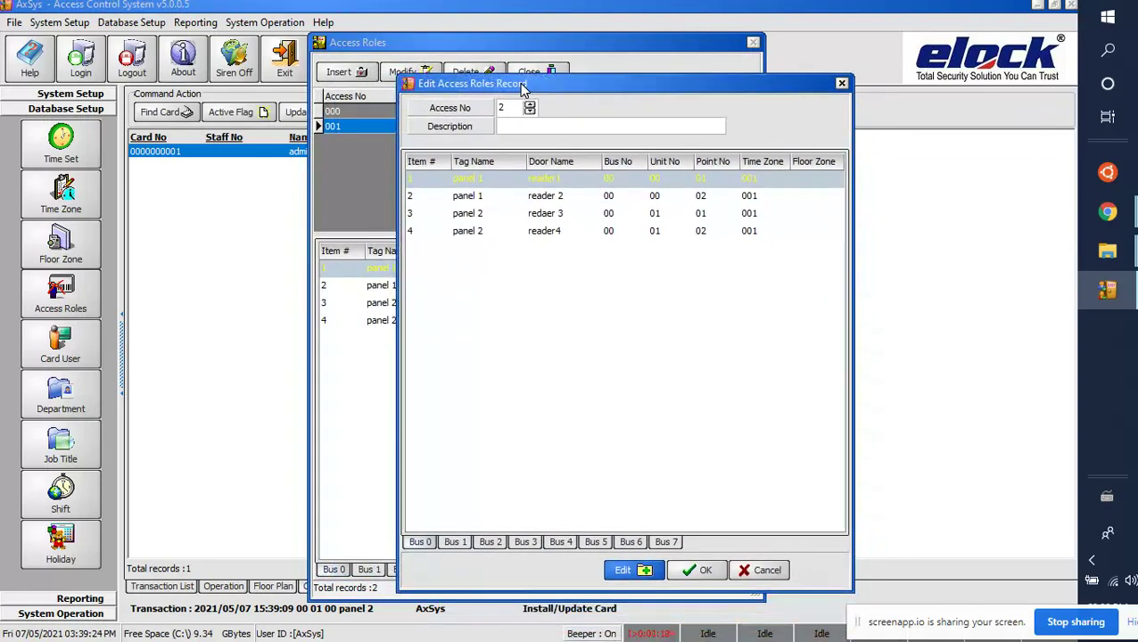
left_click(508, 124)
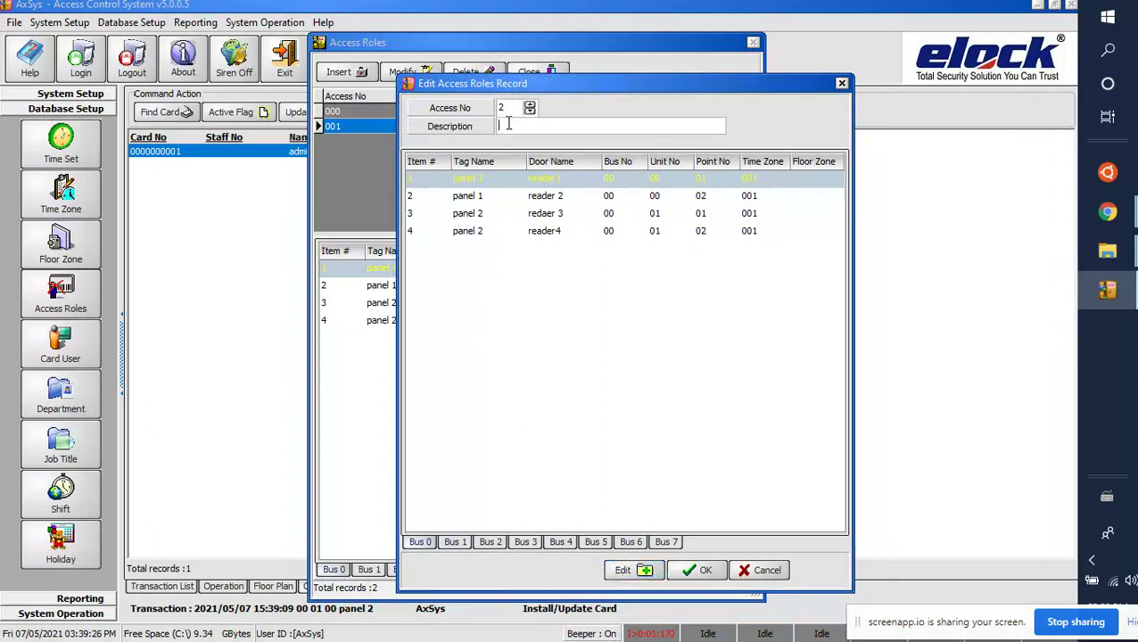
type("new rule")
left_click(698, 569)
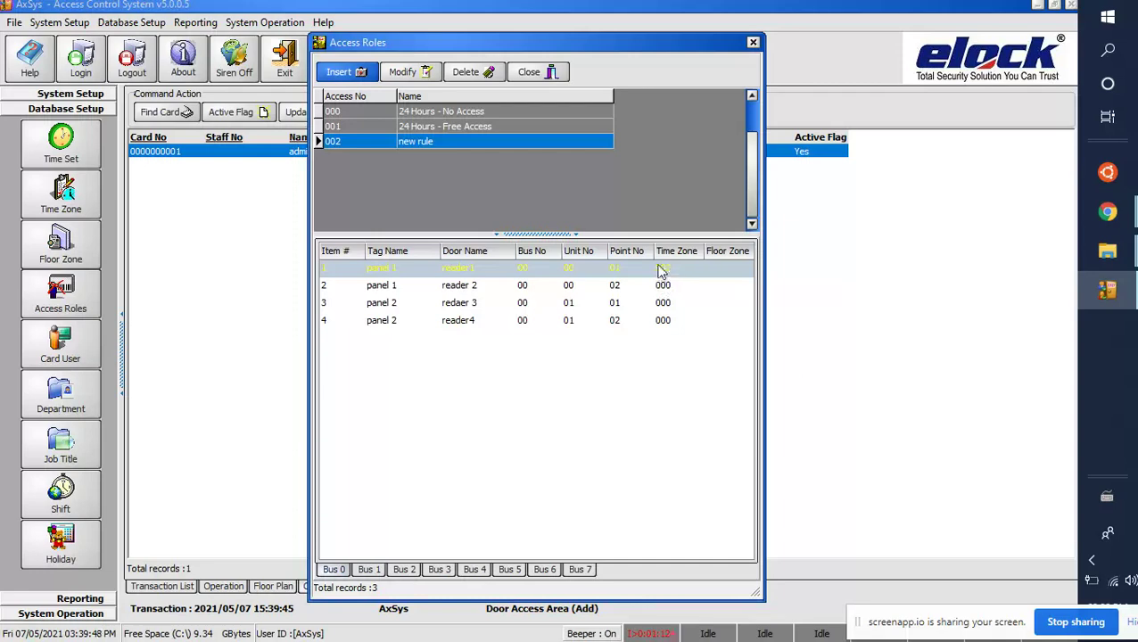
double_click(687, 274)
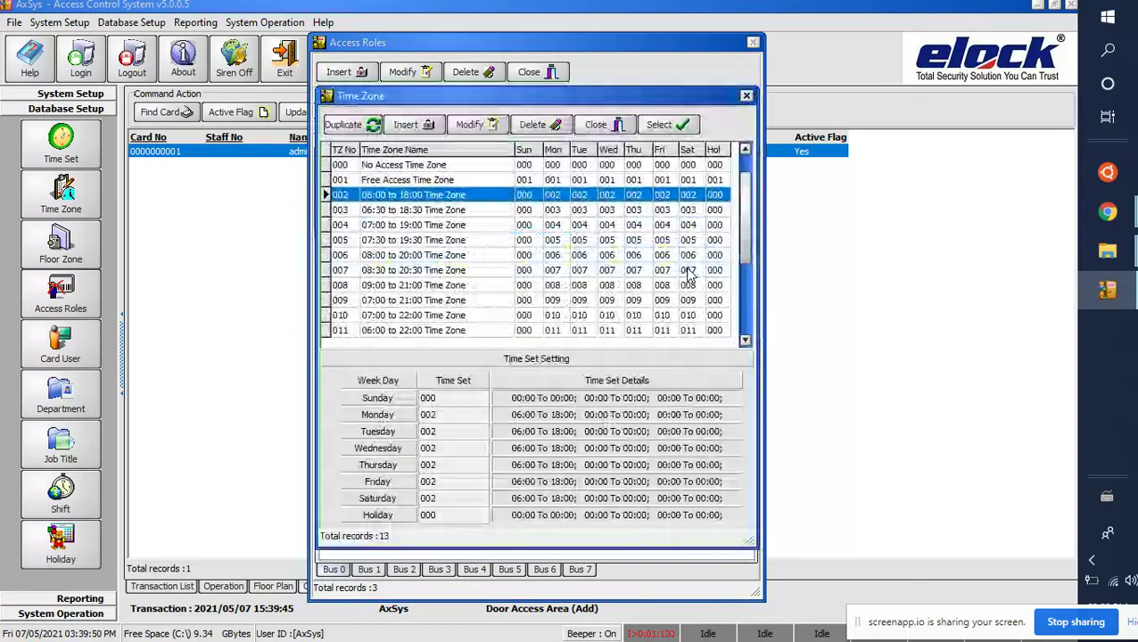
Step: Assign time zone 001 Free Access to reader1 and reader 2 in role 002
left_click(652, 179)
left_click(660, 124)
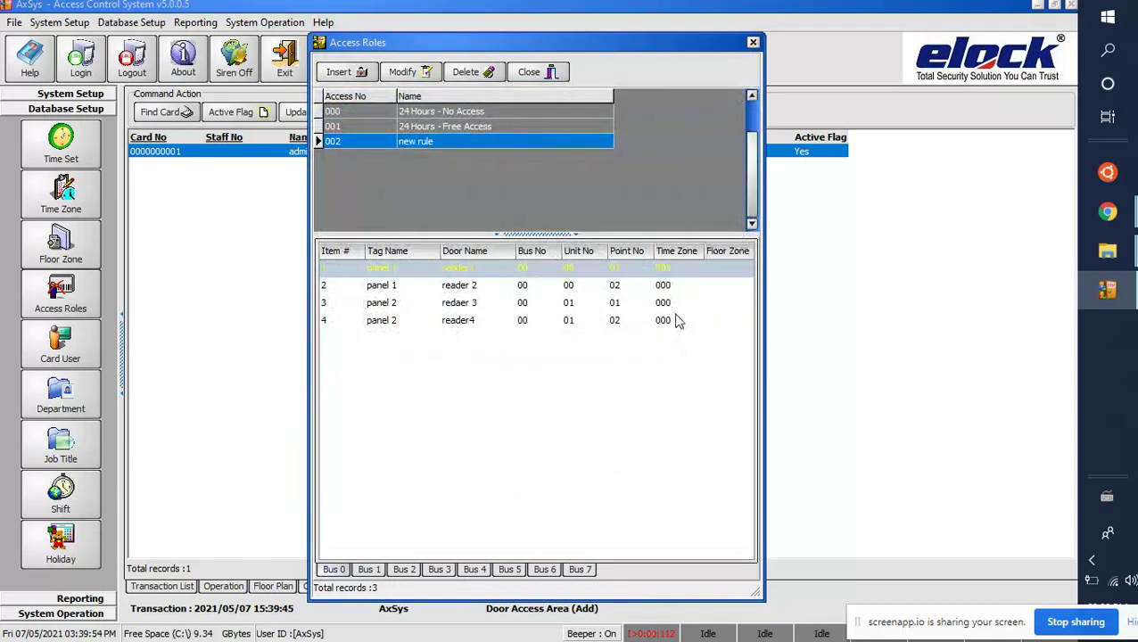
double_click(658, 286)
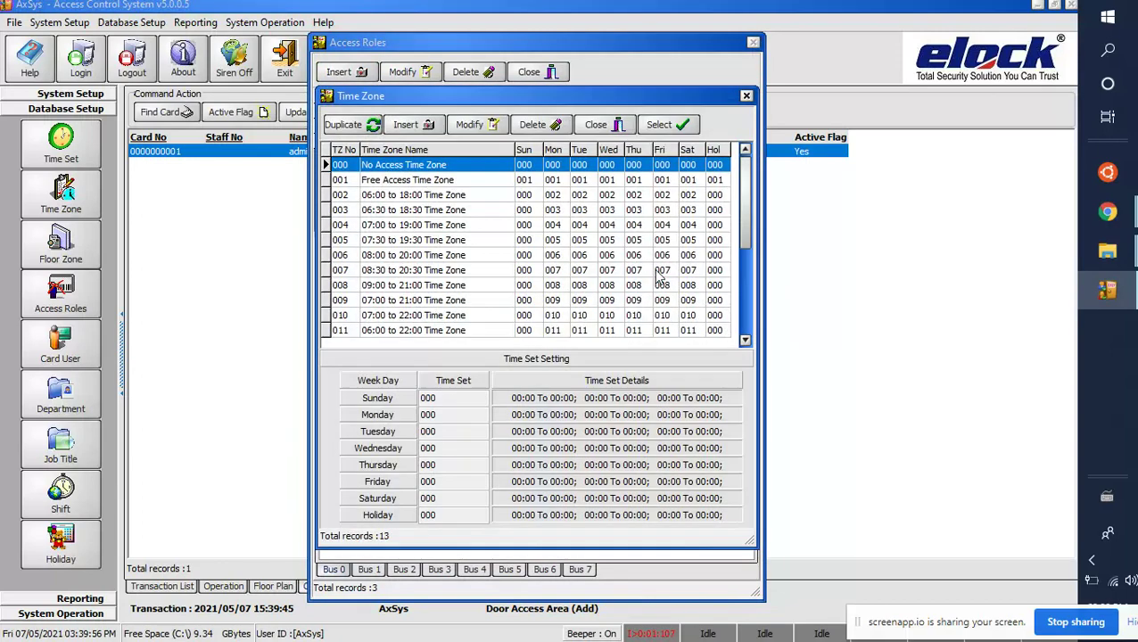
left_click(652, 179)
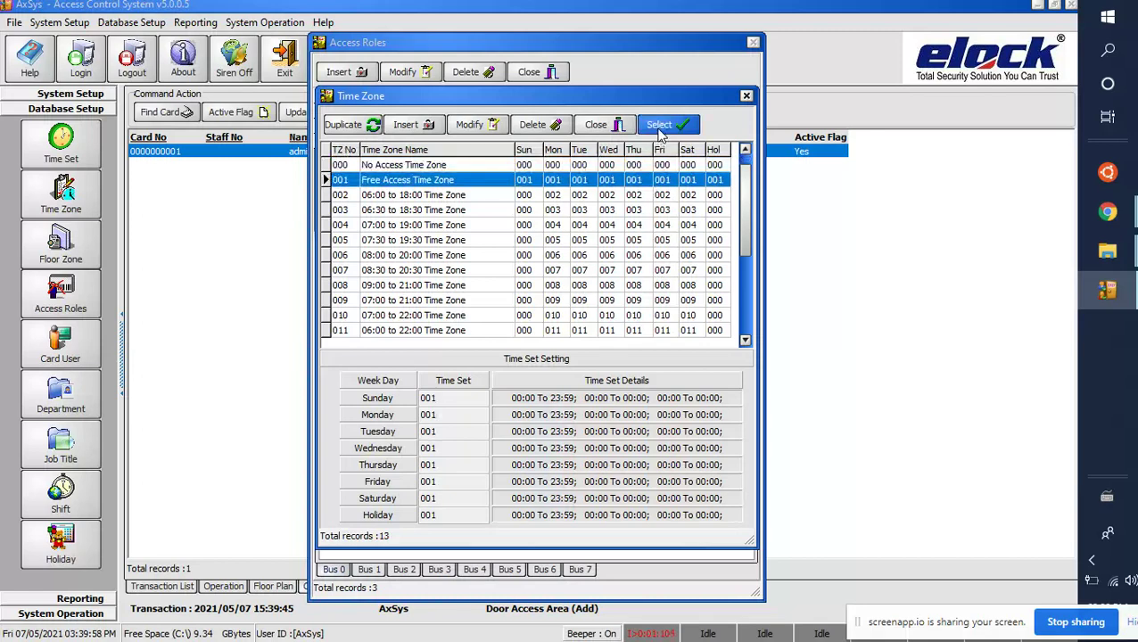
left_click(659, 125)
Step: Review the reader 3, reader4, reader1 and reader 2 door entries, then close the Access Roles list
left_click(665, 305)
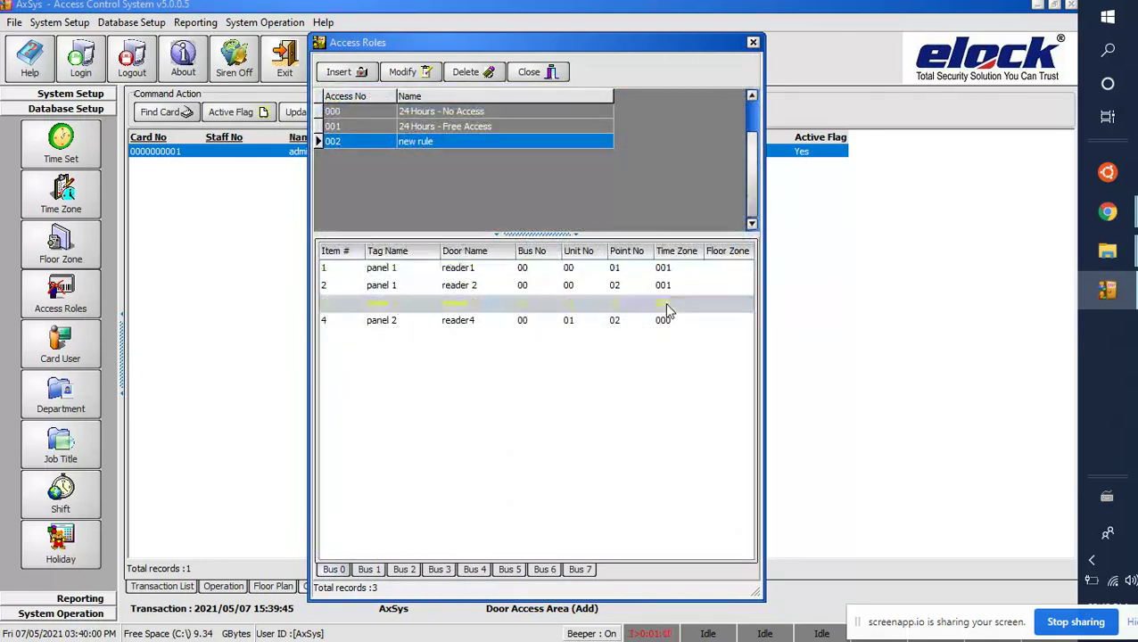
left_click(665, 322)
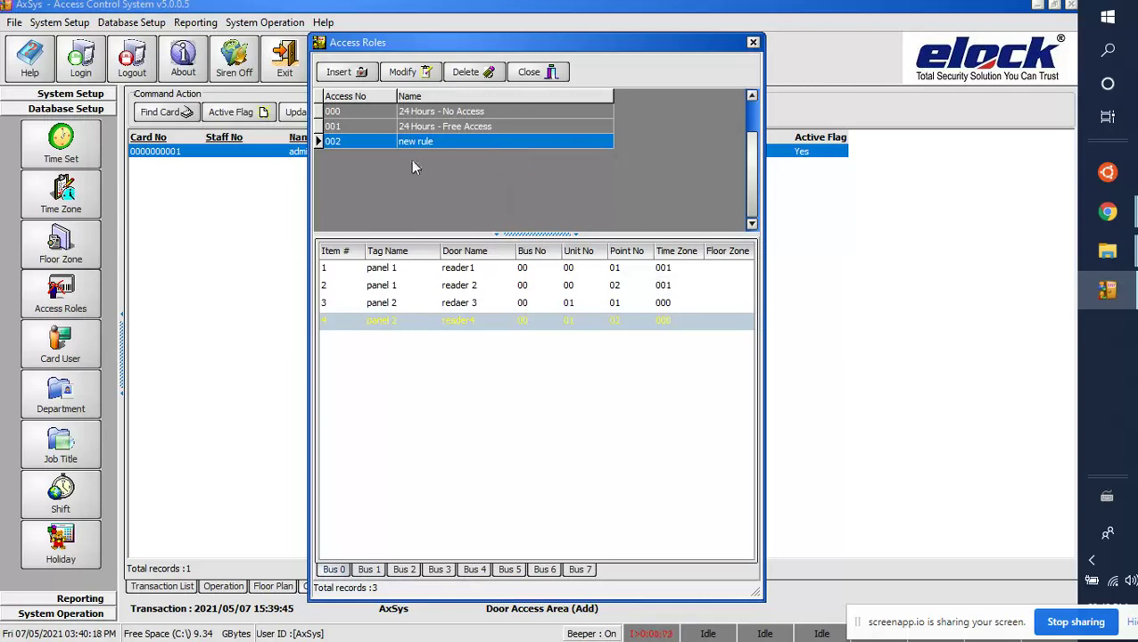
left_click(675, 267)
left_click(672, 285)
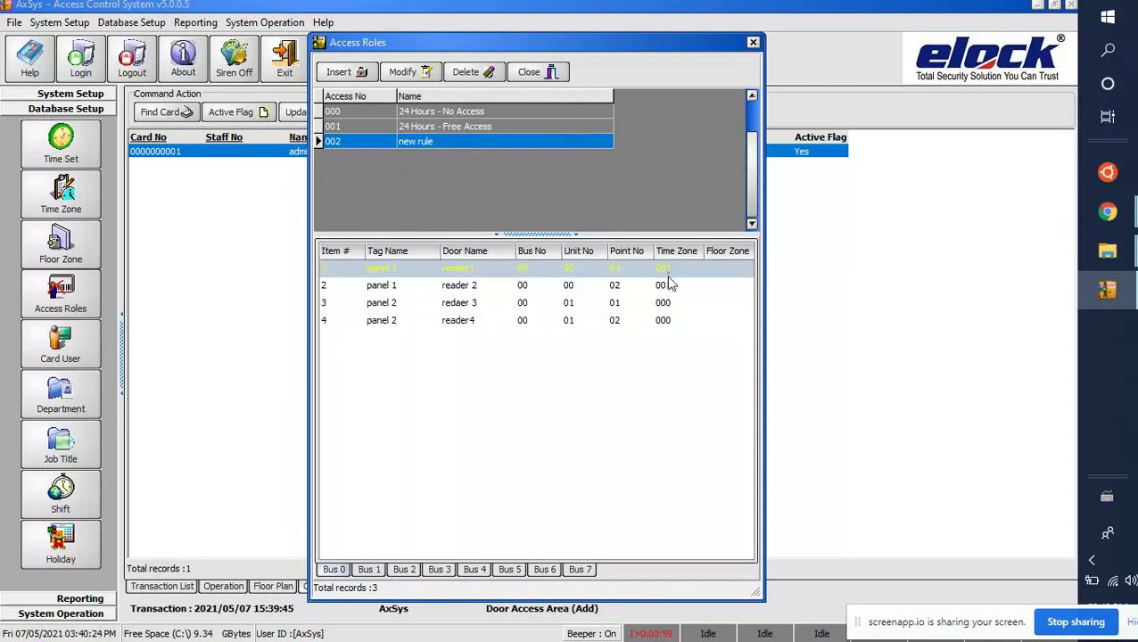
left_click(666, 317)
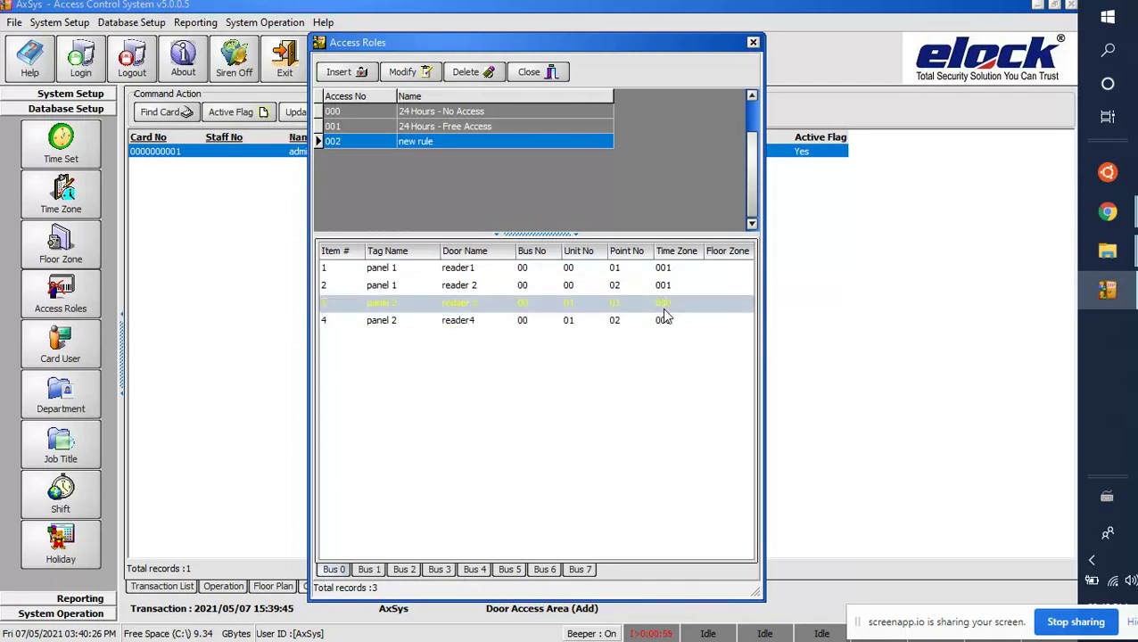
left_click(517, 75)
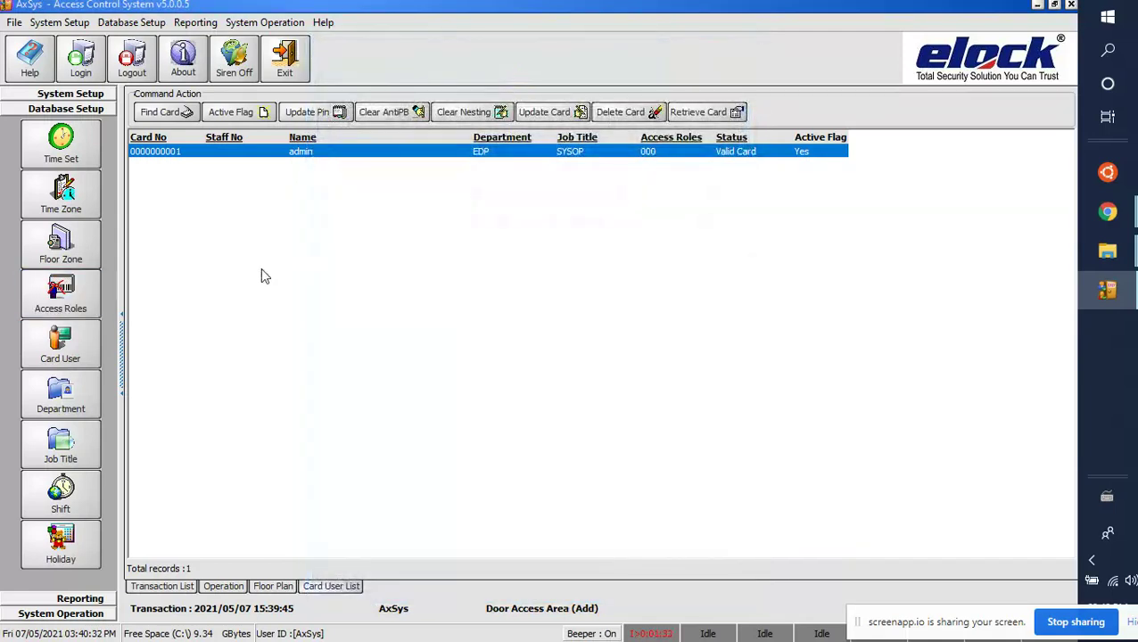
Step: Change the admin card's access role to 002 'new rule' and save the card record
double_click(296, 157)
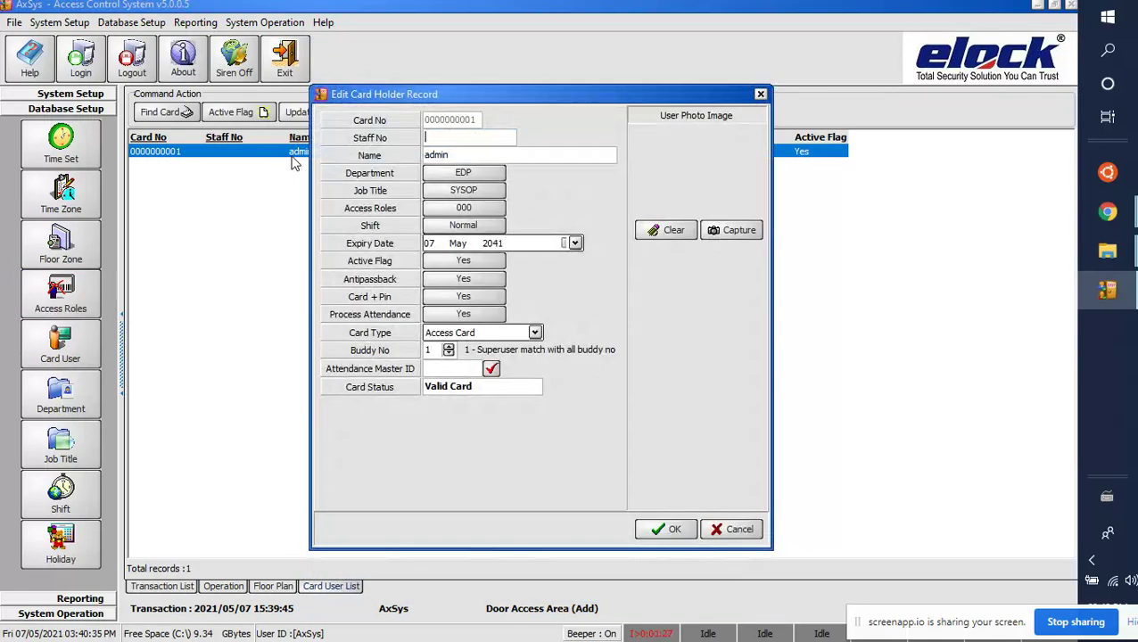
left_click(469, 212)
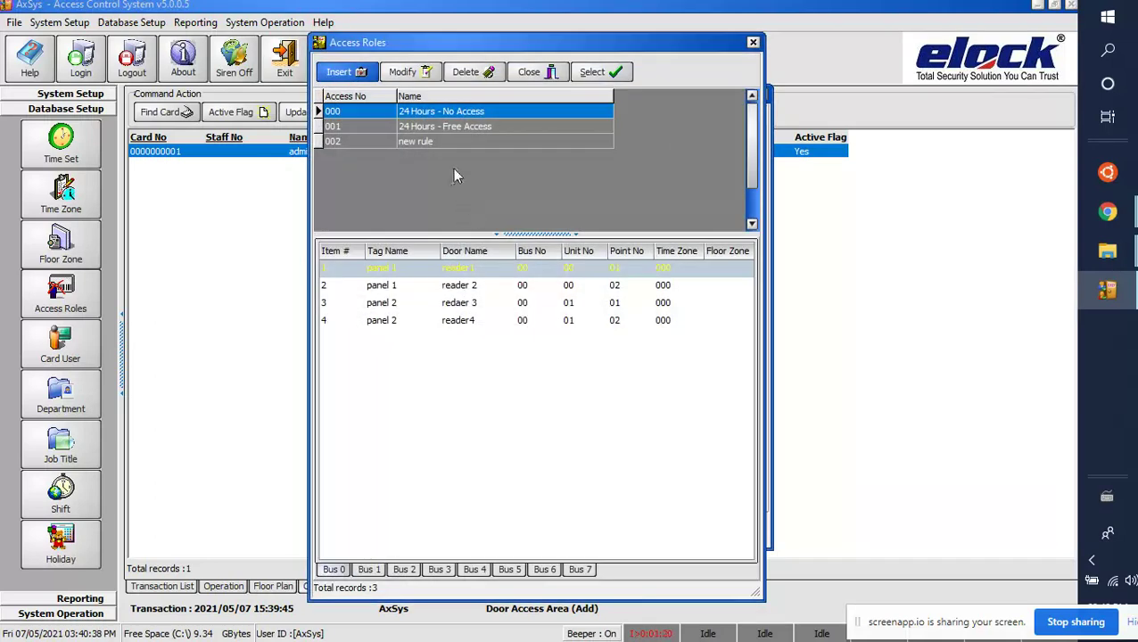
left_click(452, 143)
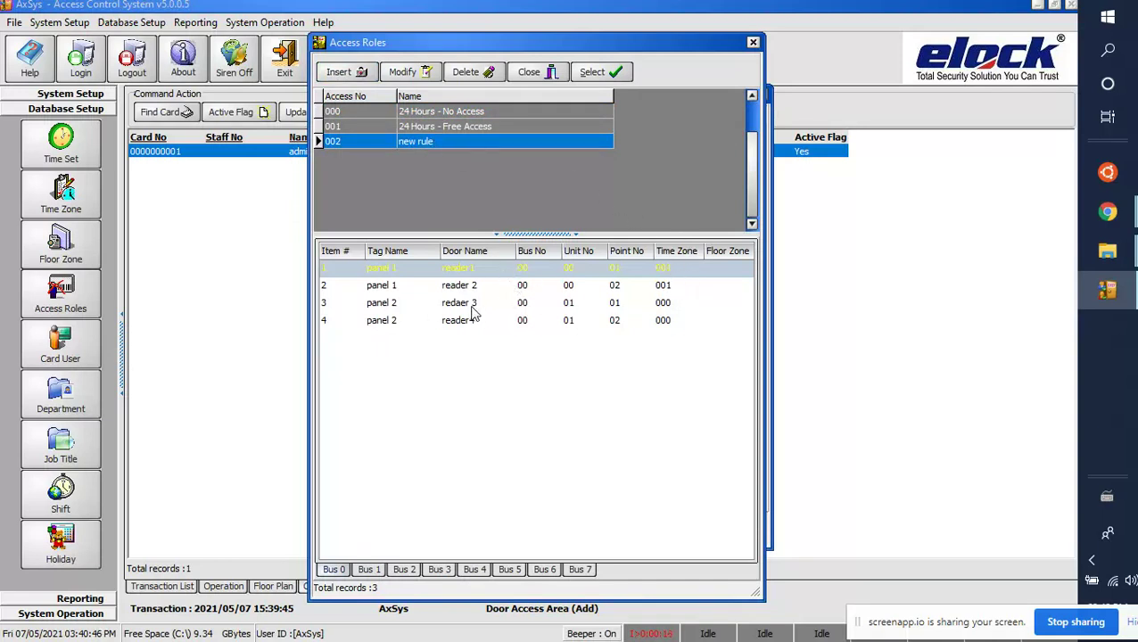
left_click(596, 71)
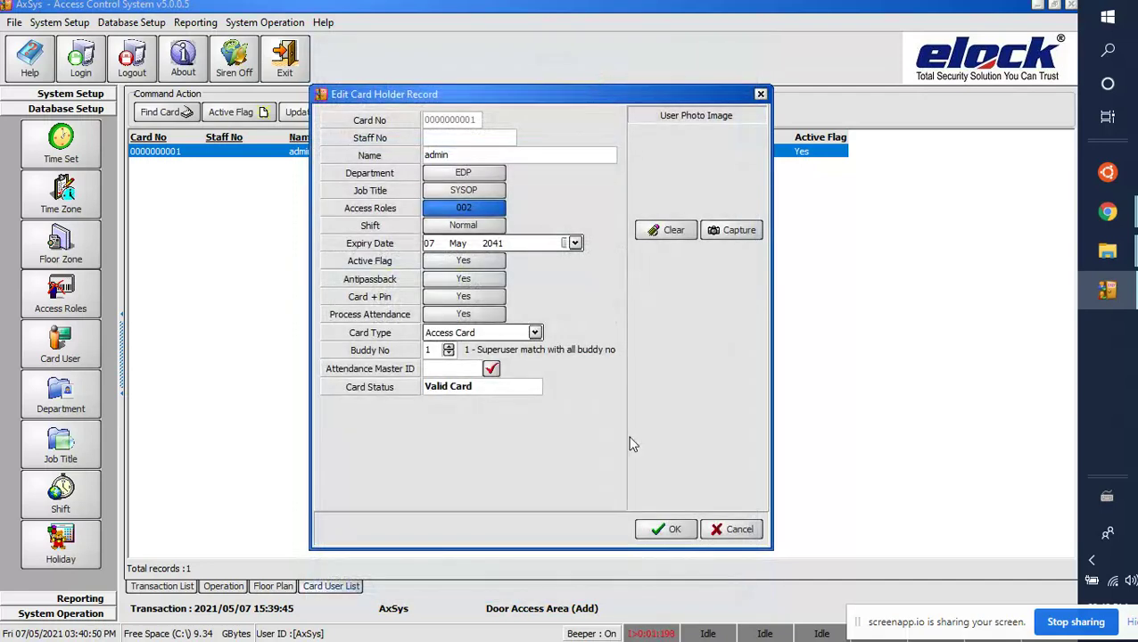
left_click(666, 531)
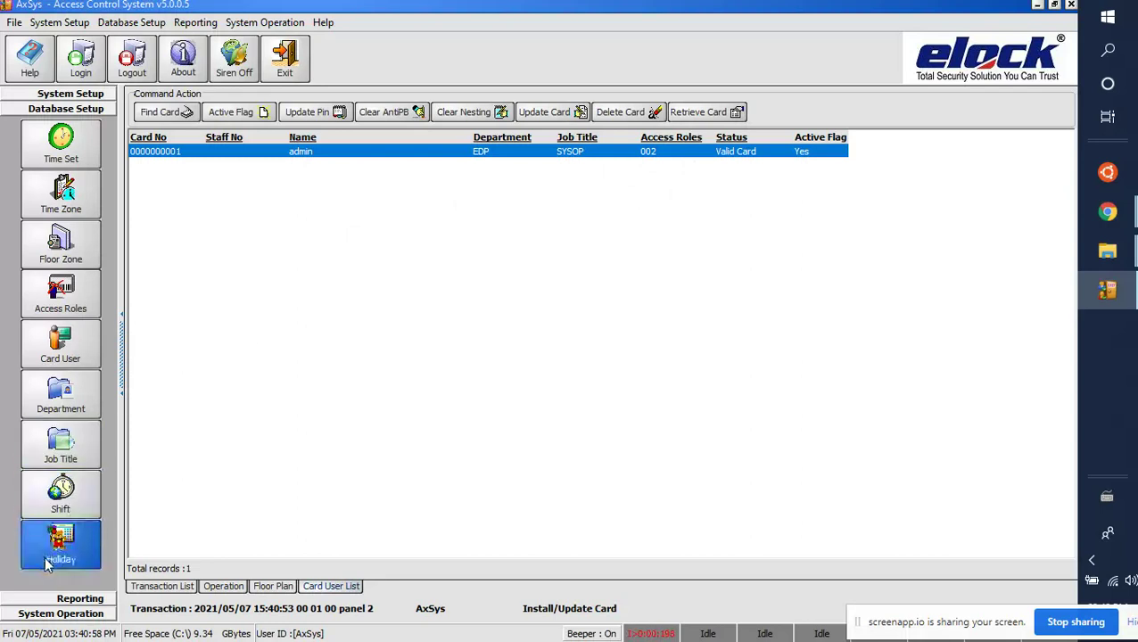
Step: Send all panel parameter settings to both controllers via System Operation's Send Setting window
left_click(61, 614)
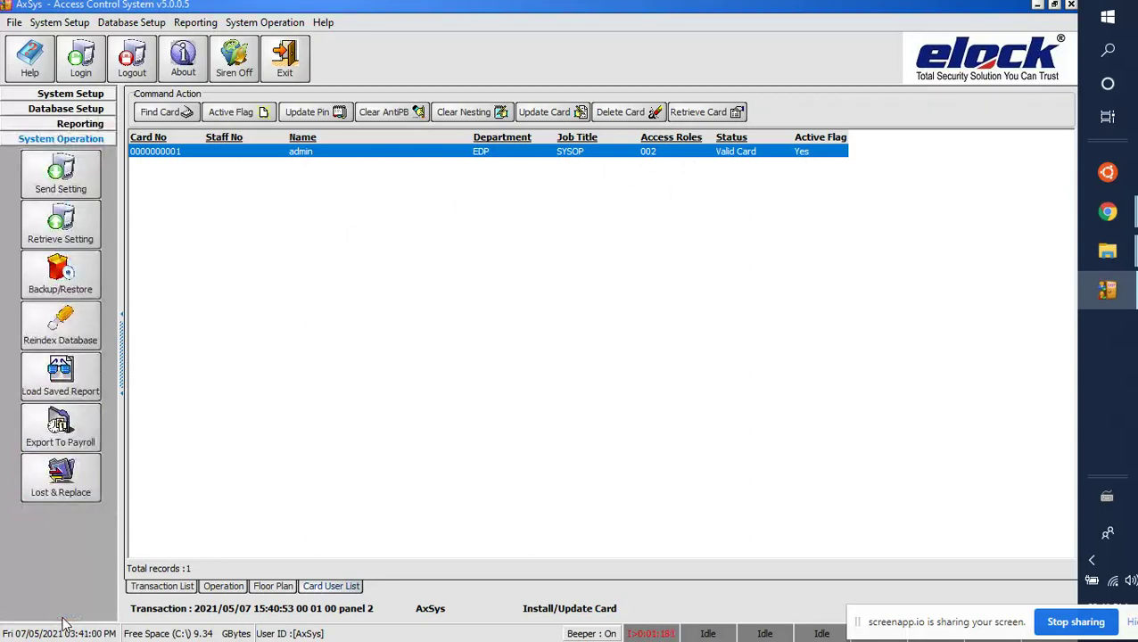
left_click(74, 184)
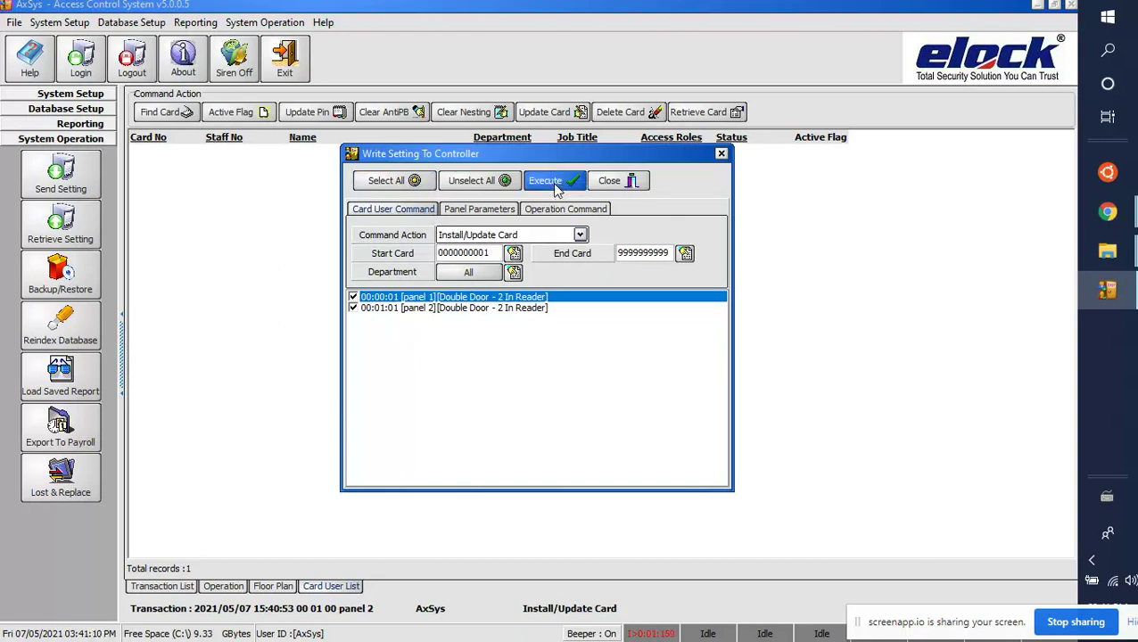
left_click(502, 212)
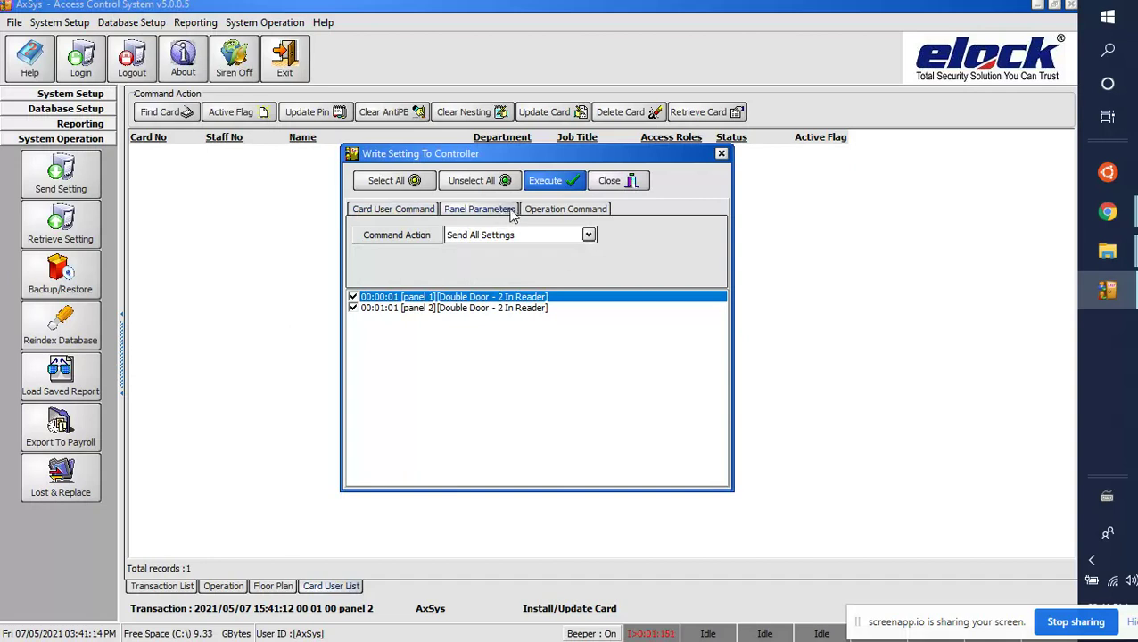
left_click(551, 183)
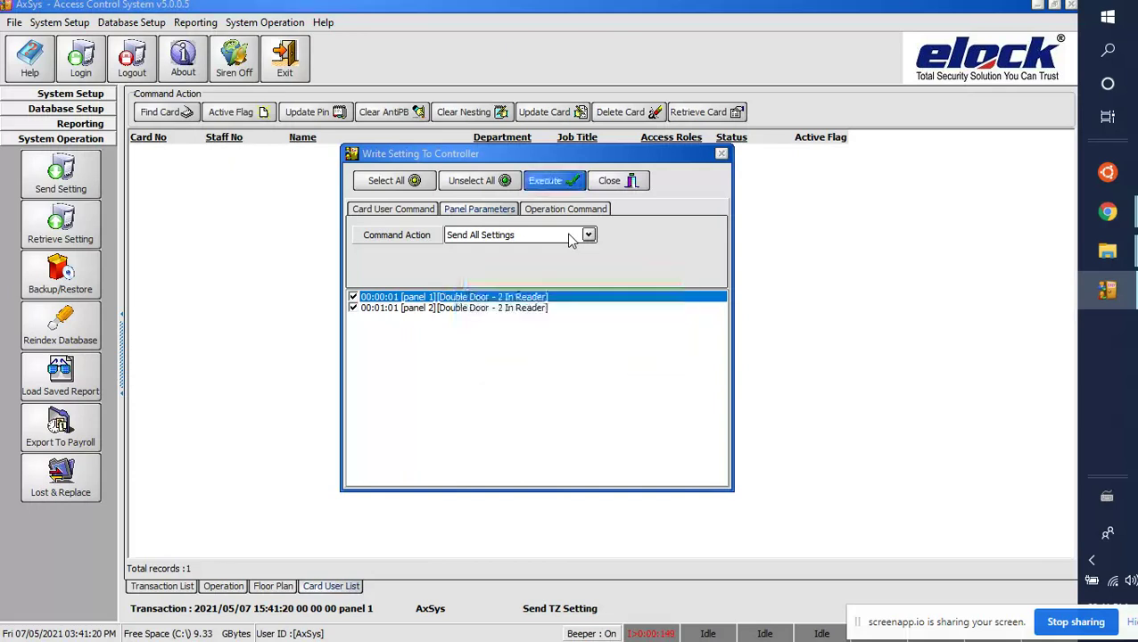
left_click(565, 211)
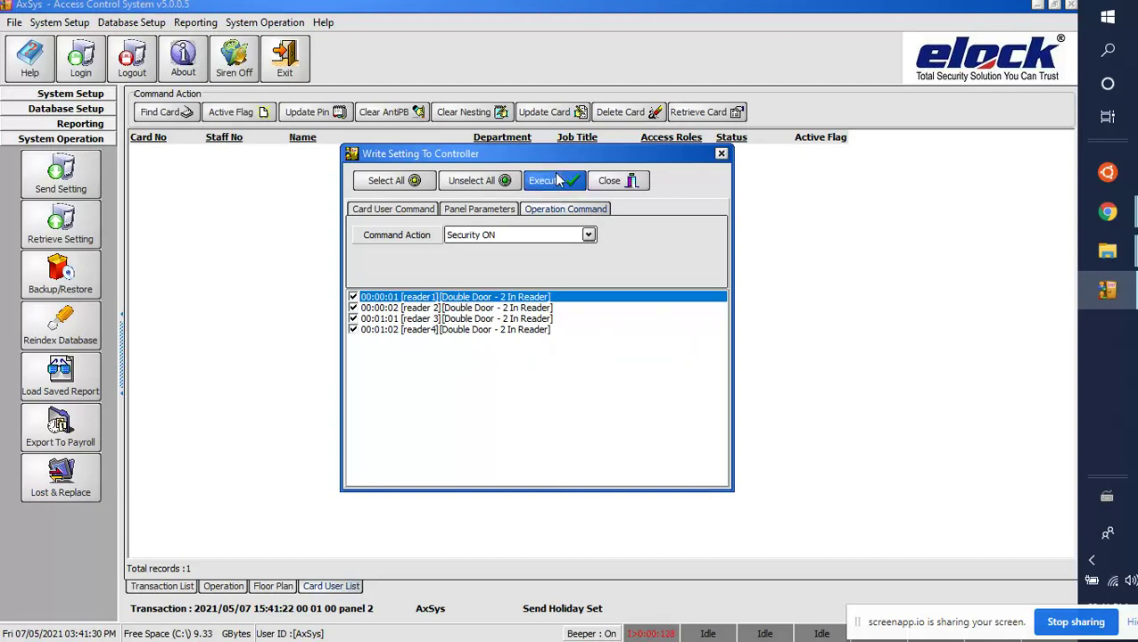
Step: Send the Security OFF command to all four readers
left_click(570, 239)
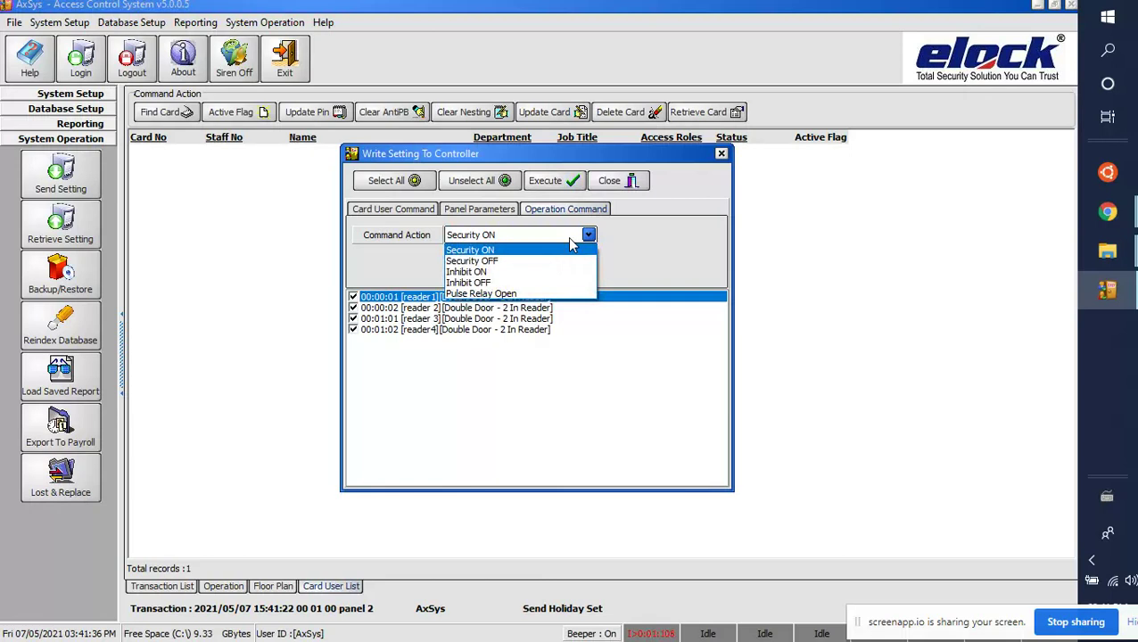
left_click(521, 262)
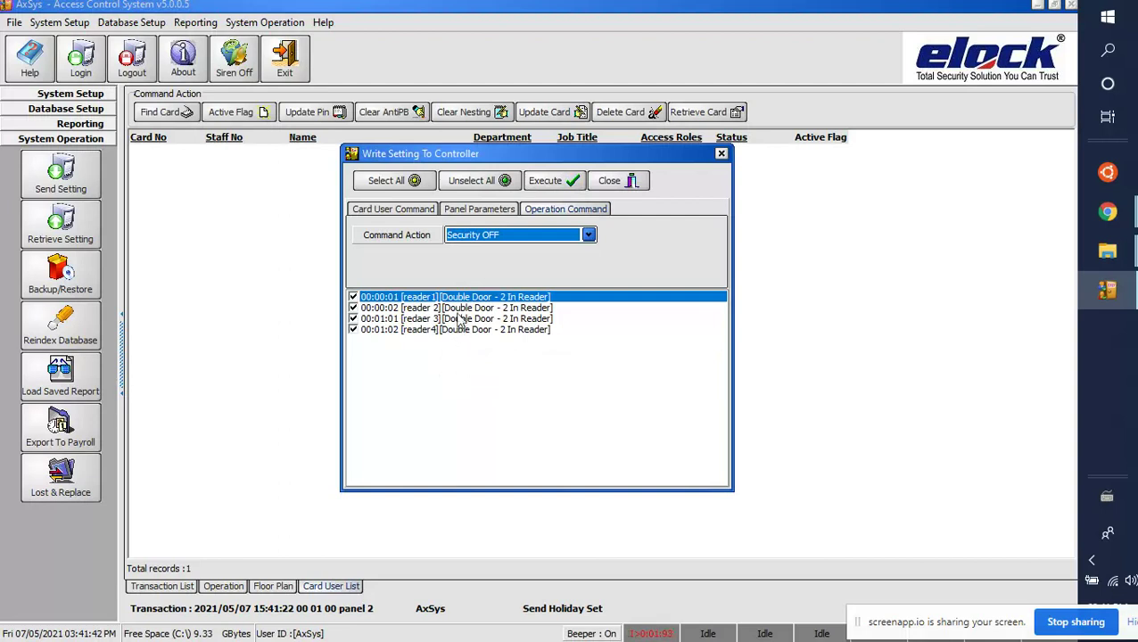
left_click(563, 183)
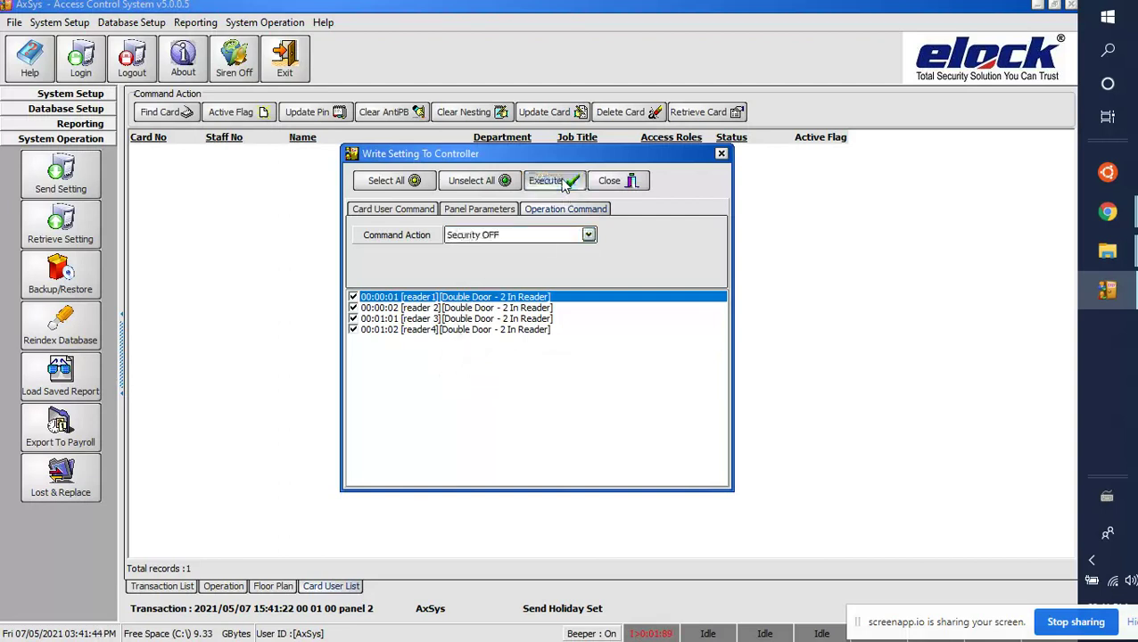
Step: Send Security ON to all four readers, close the controller window, and show System Setup
left_click(558, 235)
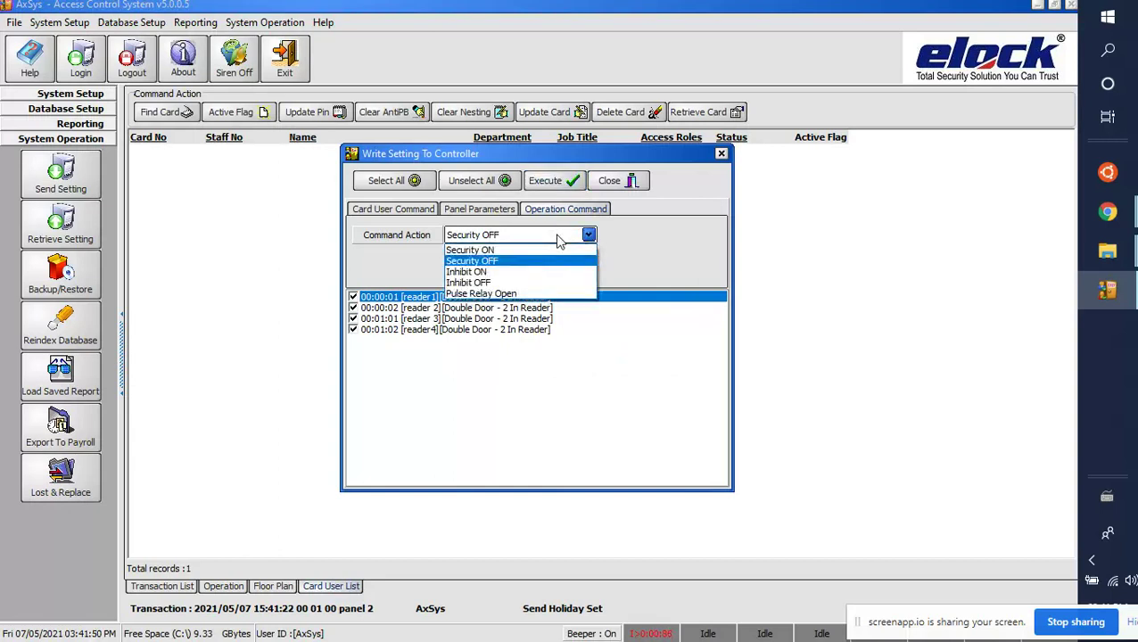
left_click(535, 251)
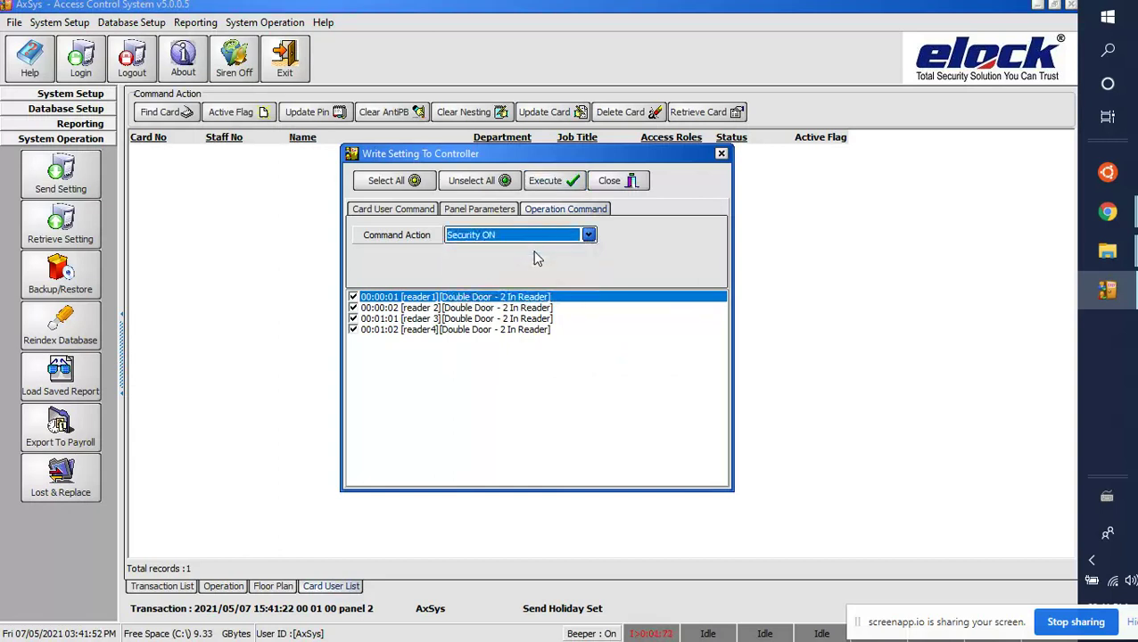
left_click(542, 188)
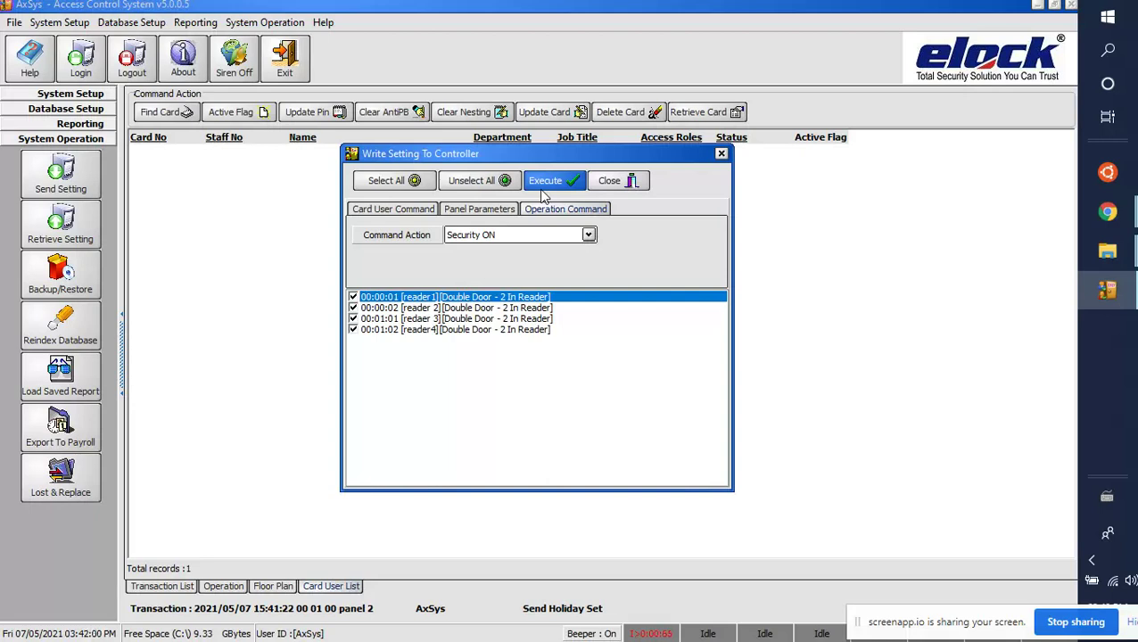
left_click(632, 182)
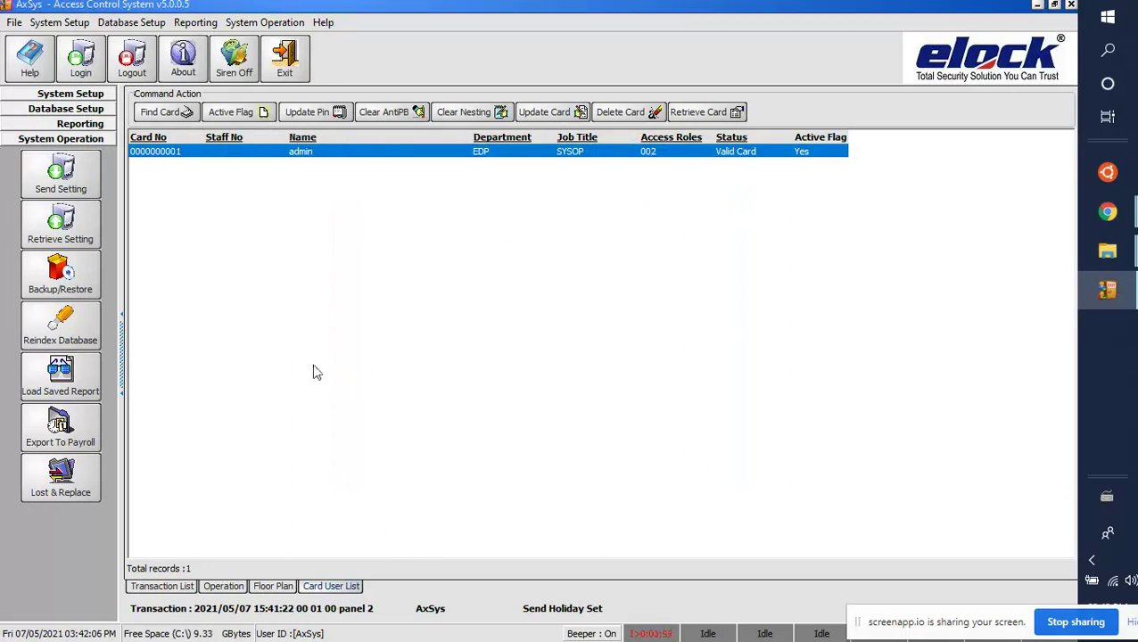
left_click(71, 95)
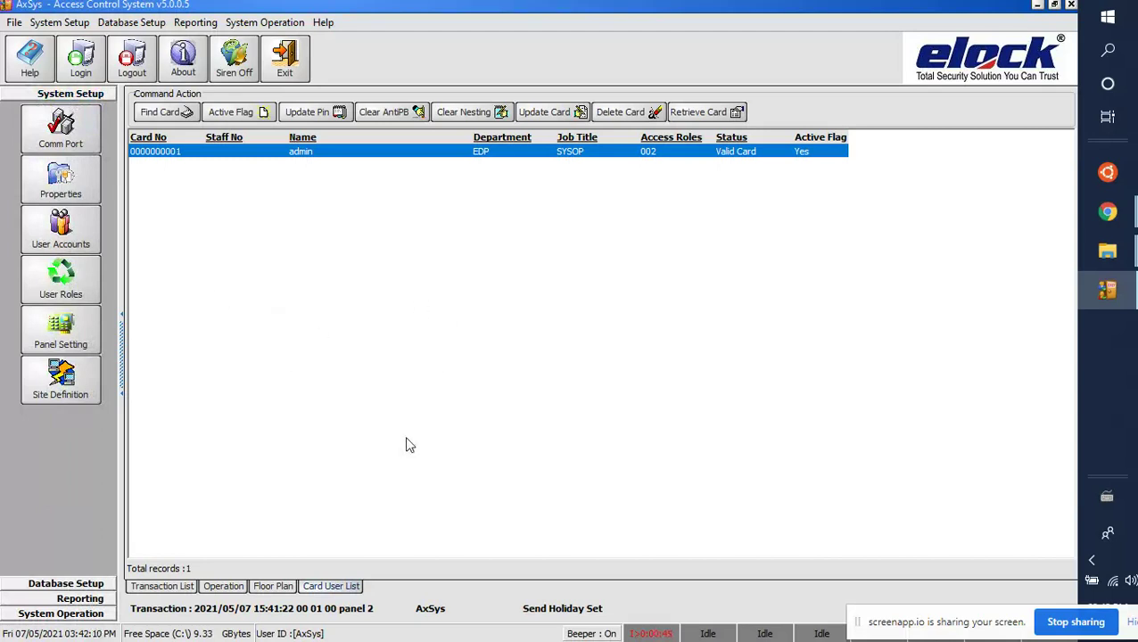